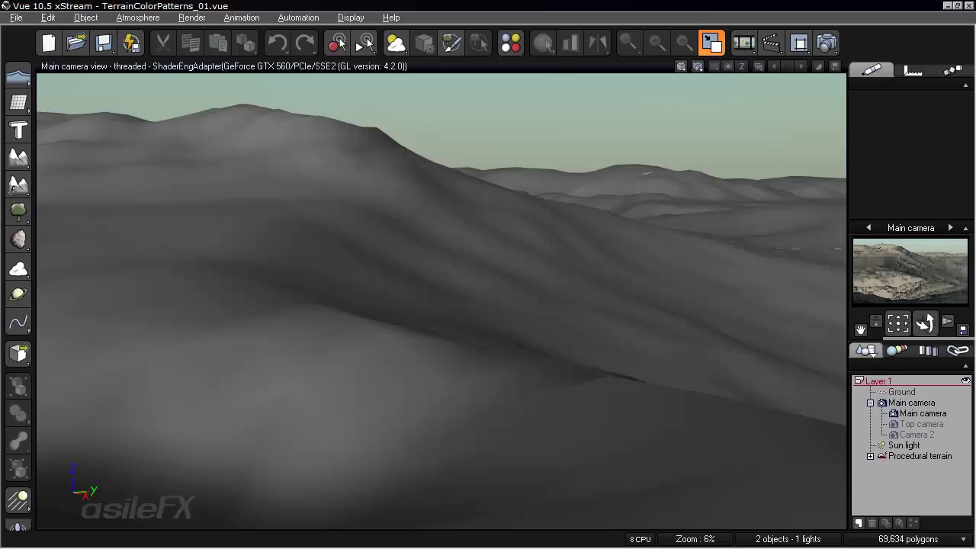
- Select the Procedural terrain object and open its material for editing
left_click(936, 455)
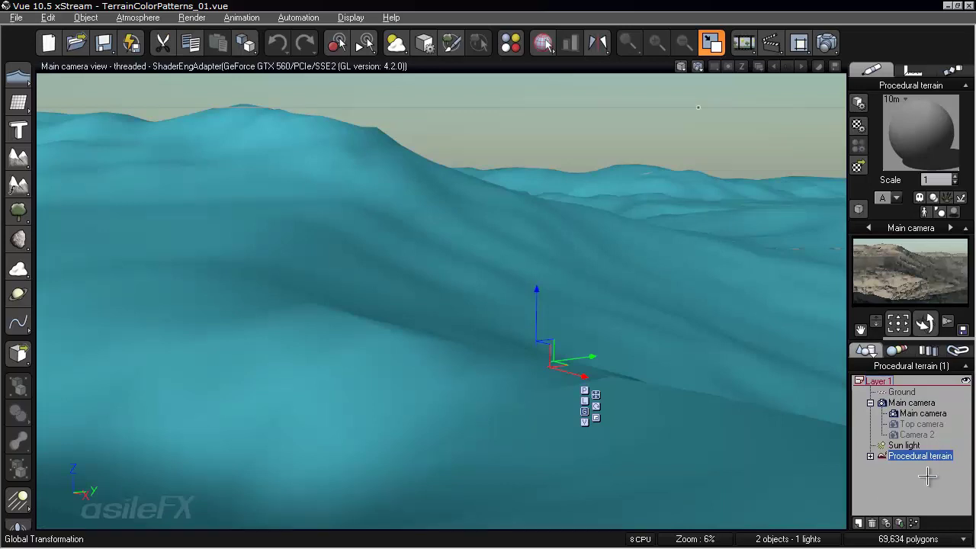
left_click(928, 477)
left_click(924, 454)
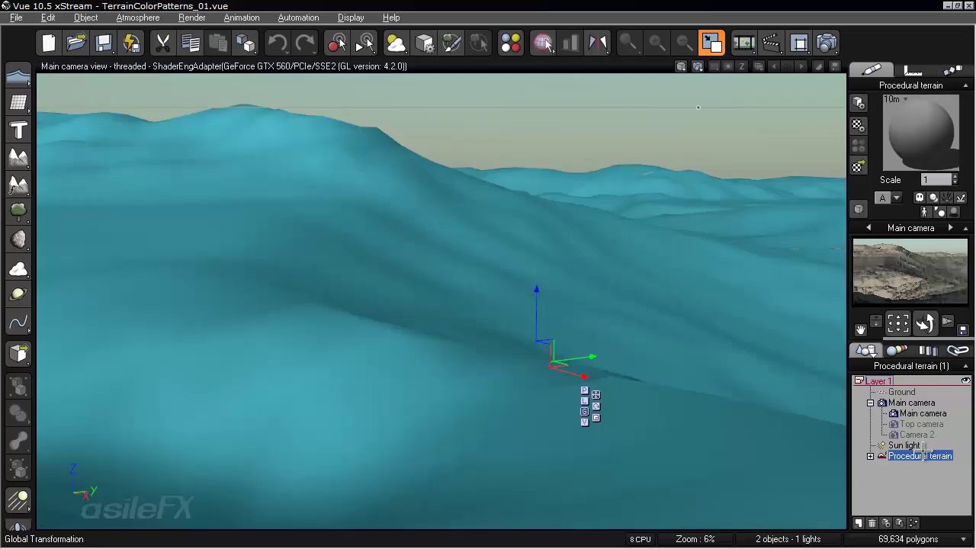
right_click(905, 128)
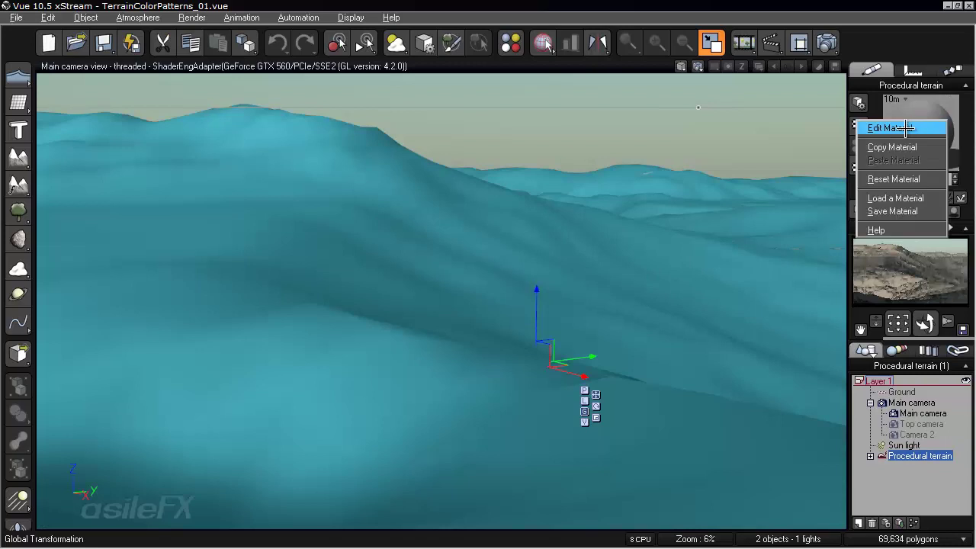
left_click(890, 128)
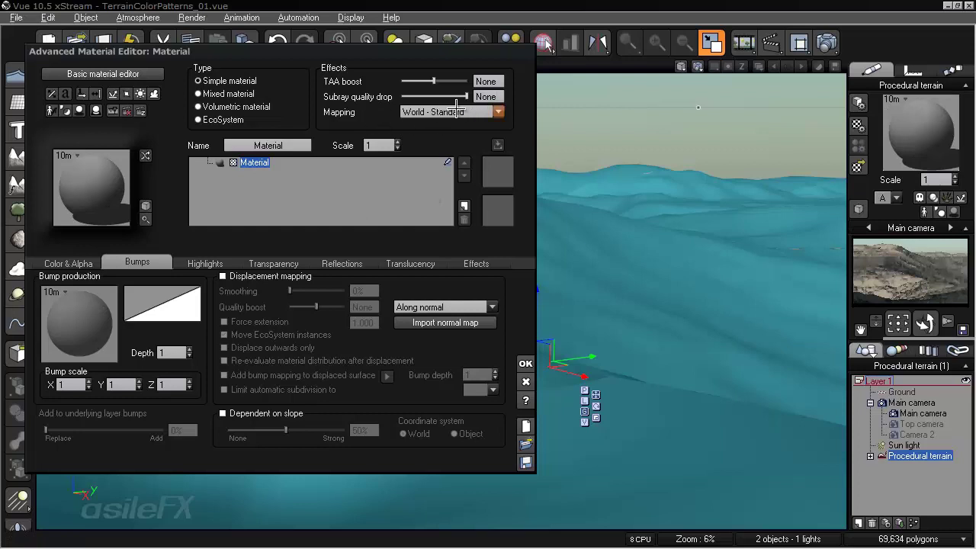
- Load the TerrainColorPattern_01 color map into the material's color production
left_click(92, 263)
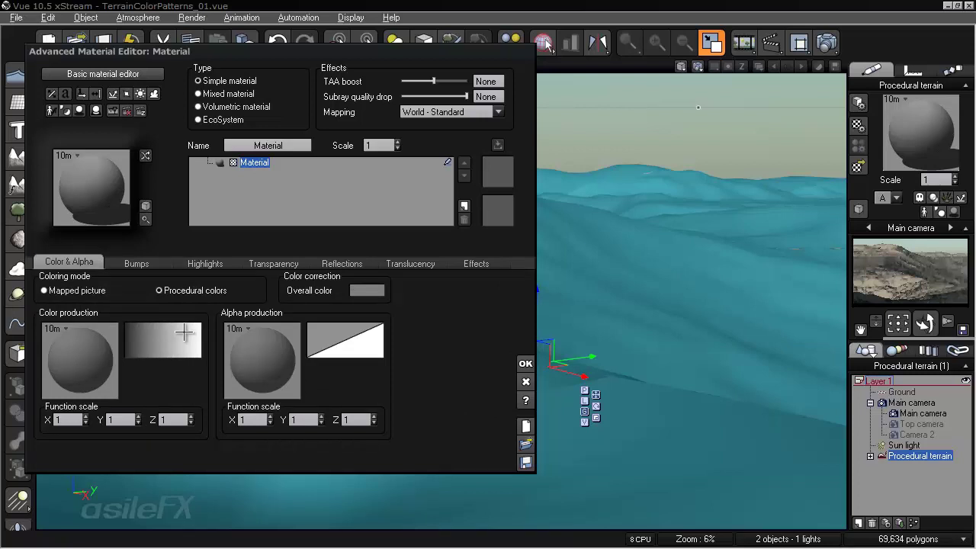
left_click(183, 331)
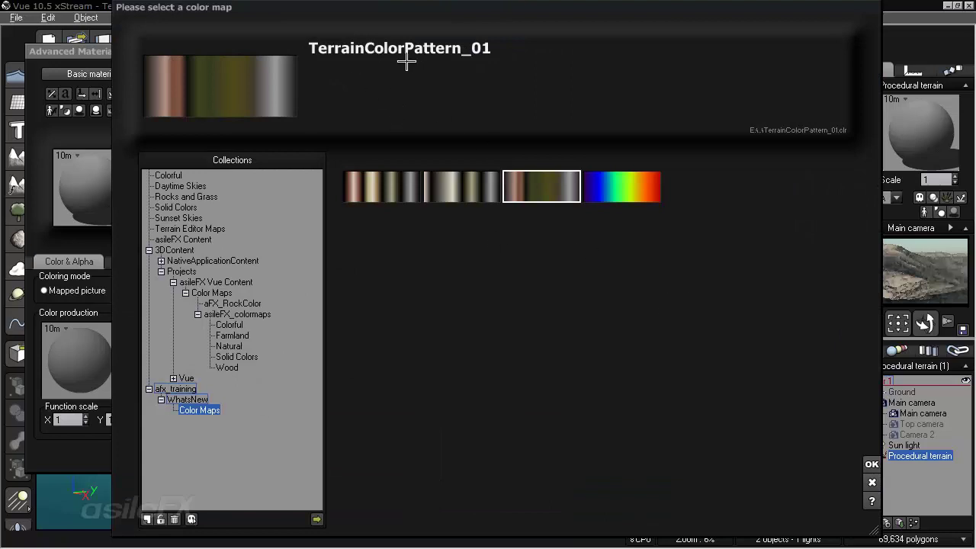
left_click(872, 465)
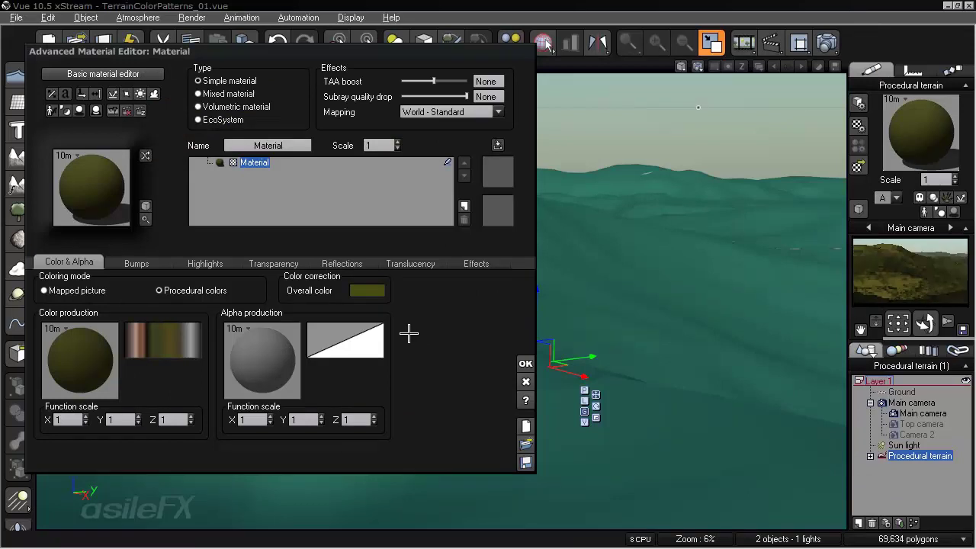
- Edit the color production function and replace its constant input node with a Terrain Color Patterns color node
right_click(98, 369)
left_click(109, 371)
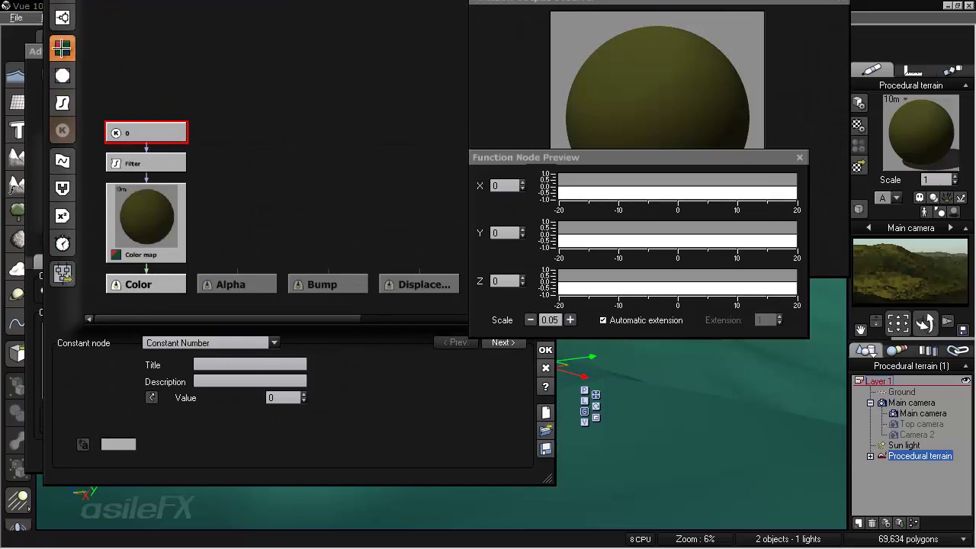
left_click(63, 48)
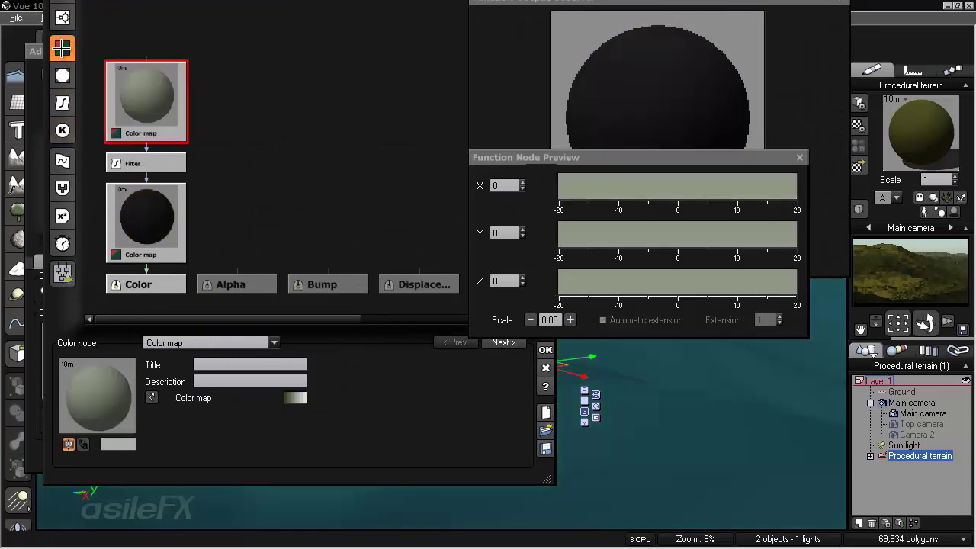
left_click(193, 343)
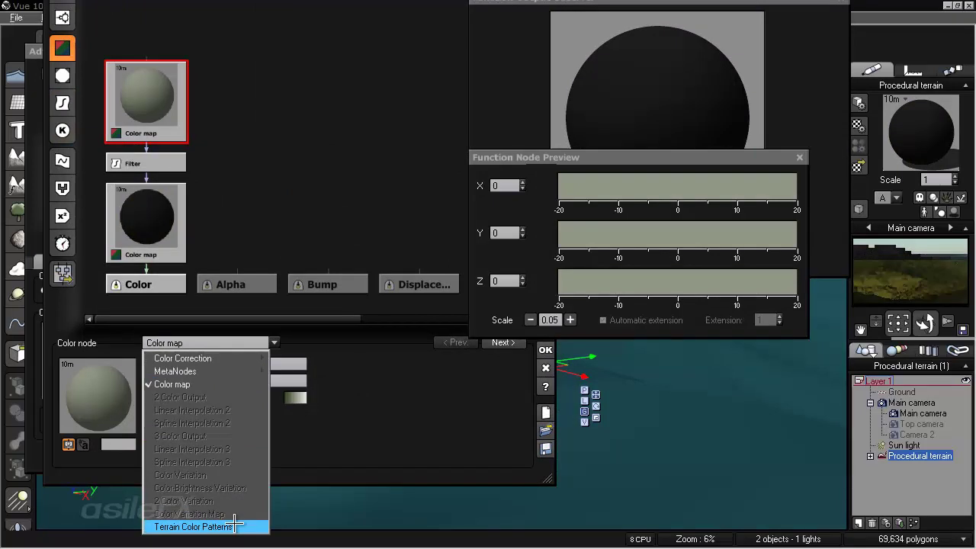
left_click(193, 527)
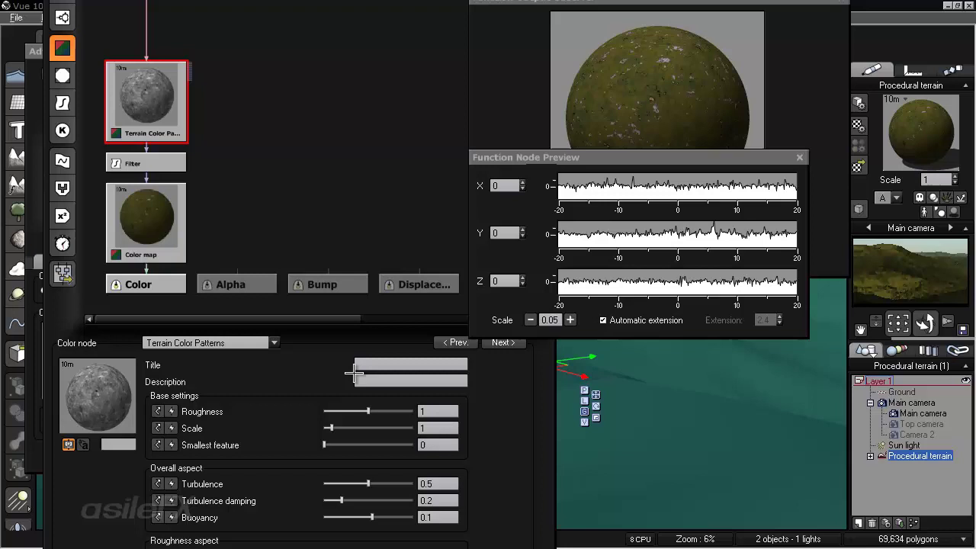
- Set the Scale of the Terrain Color Patterns node to 174.68
left_click_drag(518, 451, 518, 282)
scroll(518, 282, "down", 1)
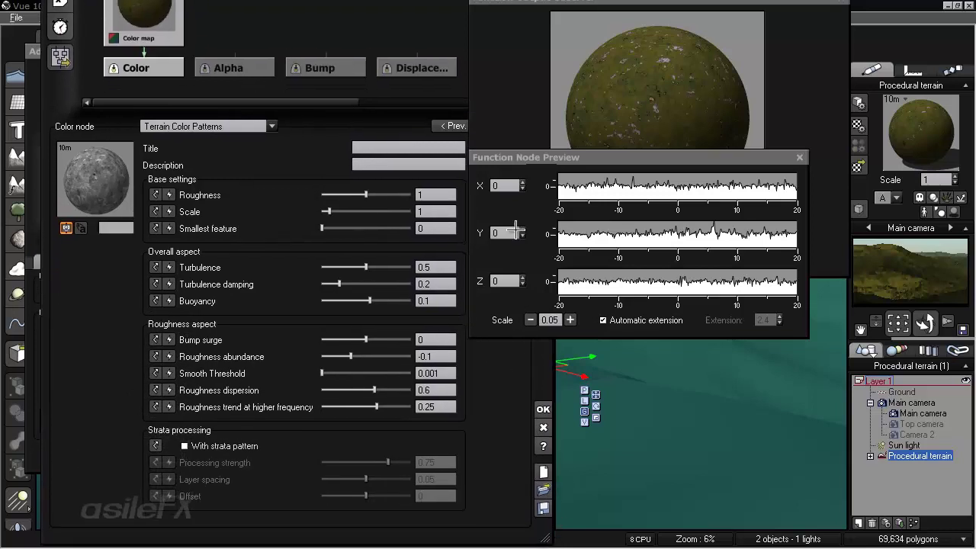
left_click_drag(326, 200, 388, 201)
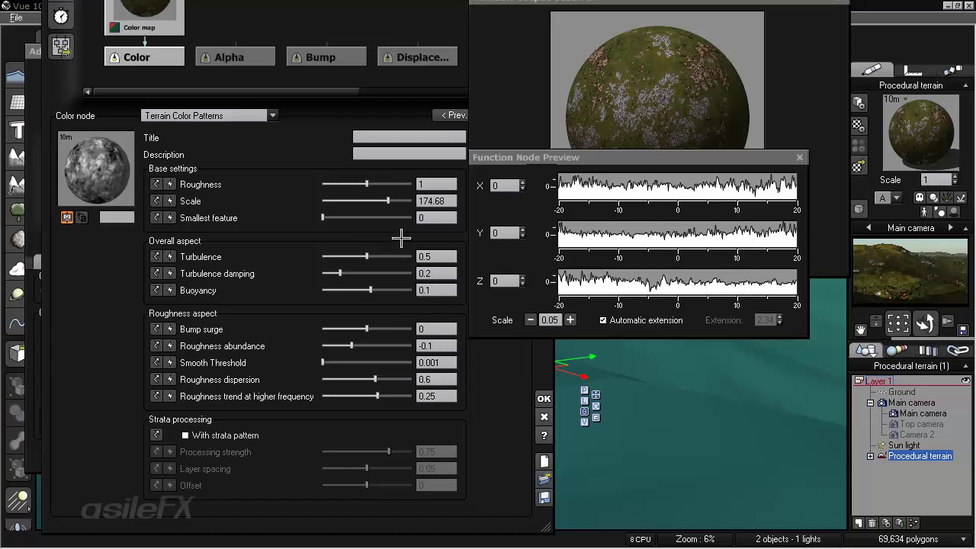
- Examine the gradient and key colors of the Color map node without changing them
left_click_drag(260, 201, 264, 268)
left_click(169, 79)
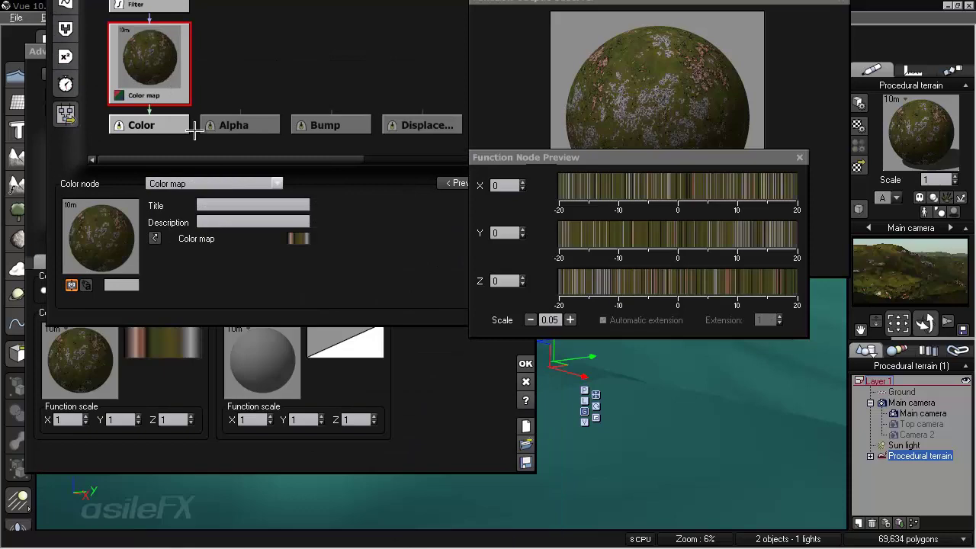
left_click(305, 239)
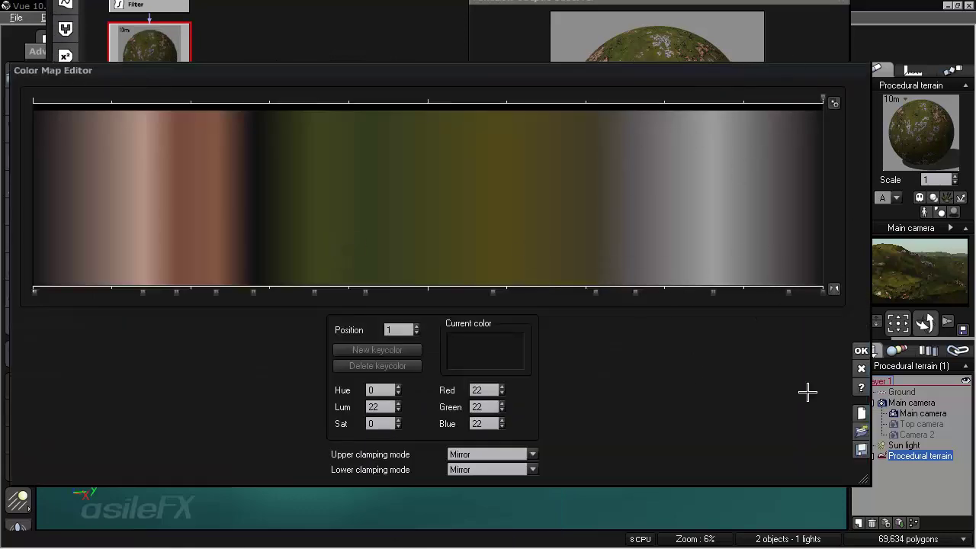
left_click(861, 368)
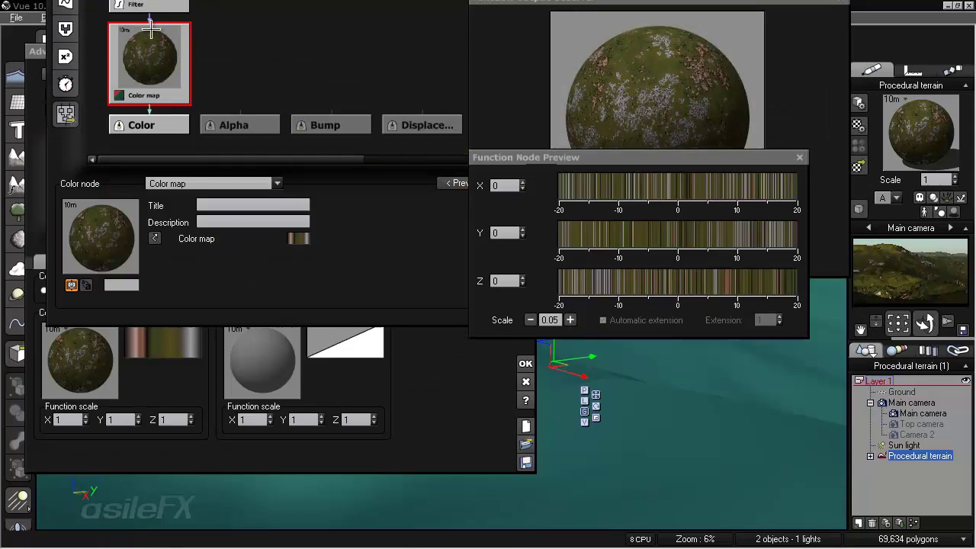
- Raise the Terrain Color Patterns node's Buoyancy to about 0.74 and reduce its Scale to about 70.97
left_click_drag(368, 236, 390, 371)
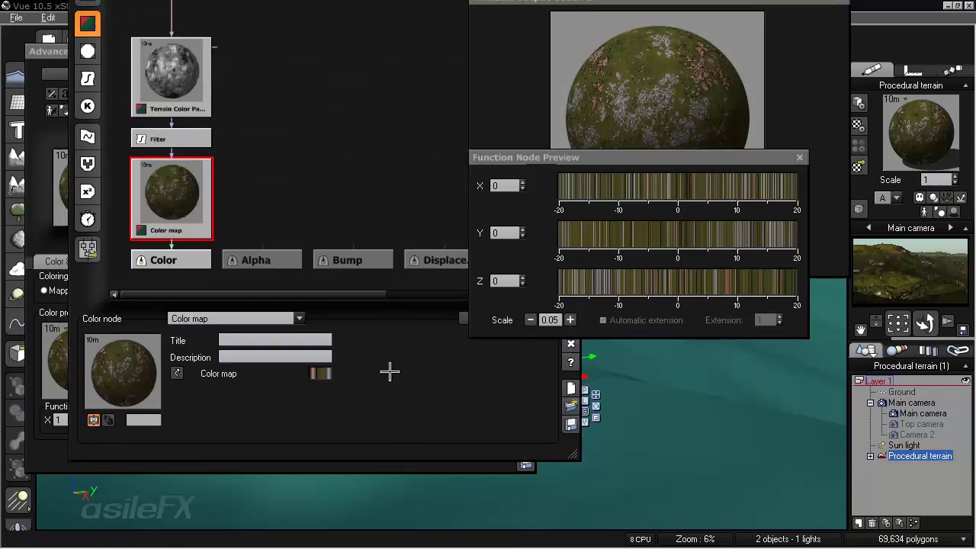
left_click(175, 57)
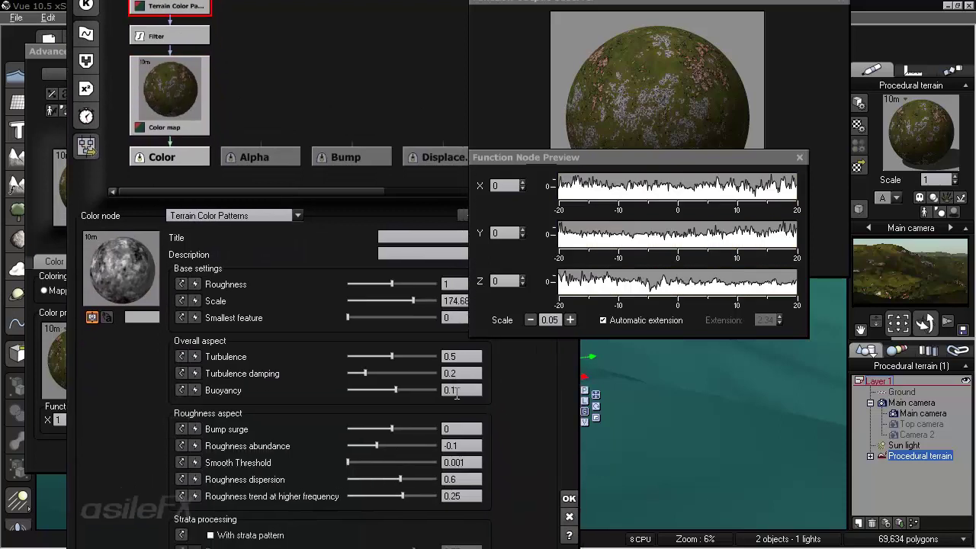
mouse_move(410, 391)
left_mouse_down()
mouse_move(447, 391)
mouse_move(394, 392)
mouse_move(428, 390)
left_mouse_up()
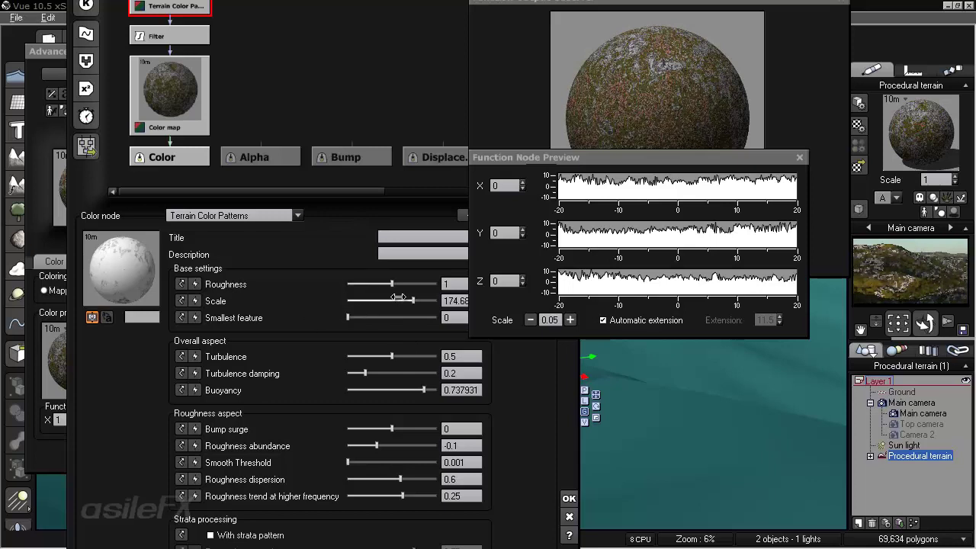
mouse_move(413, 300)
left_mouse_down()
mouse_move(420, 298)
mouse_move(402, 301)
left_mouse_up()
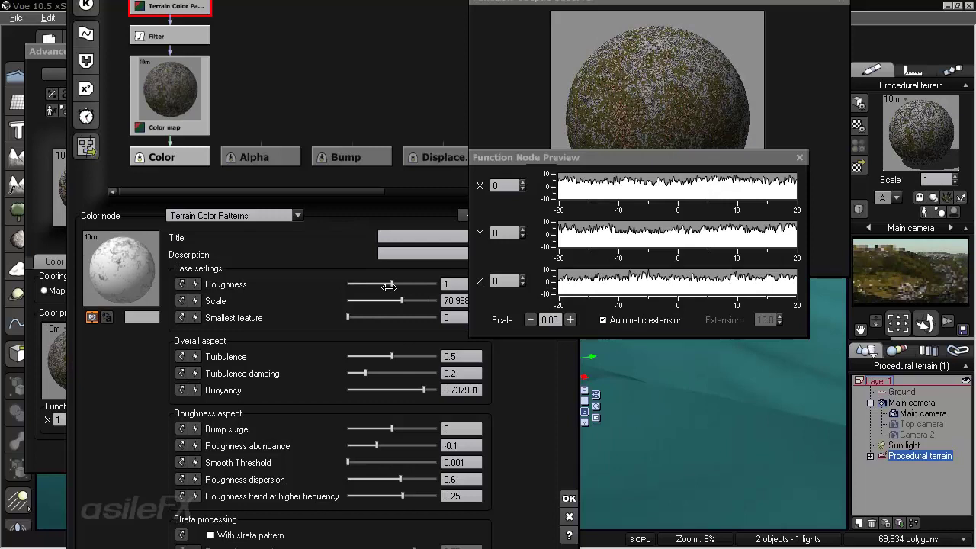
- Inspect the Color map and Filter nodes and their function previews
left_click_drag(313, 100, 346, 125)
left_click(196, 104)
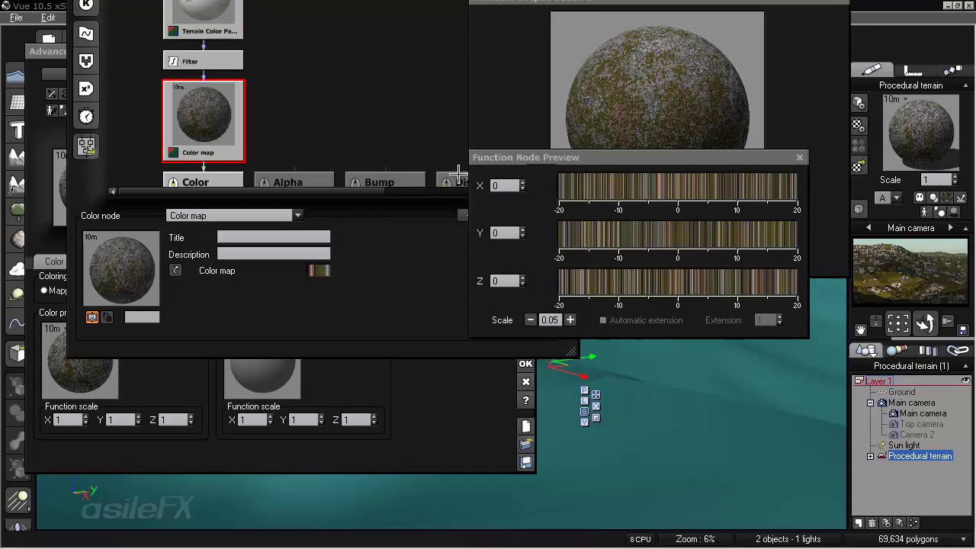
left_click(339, 103)
left_click(204, 67)
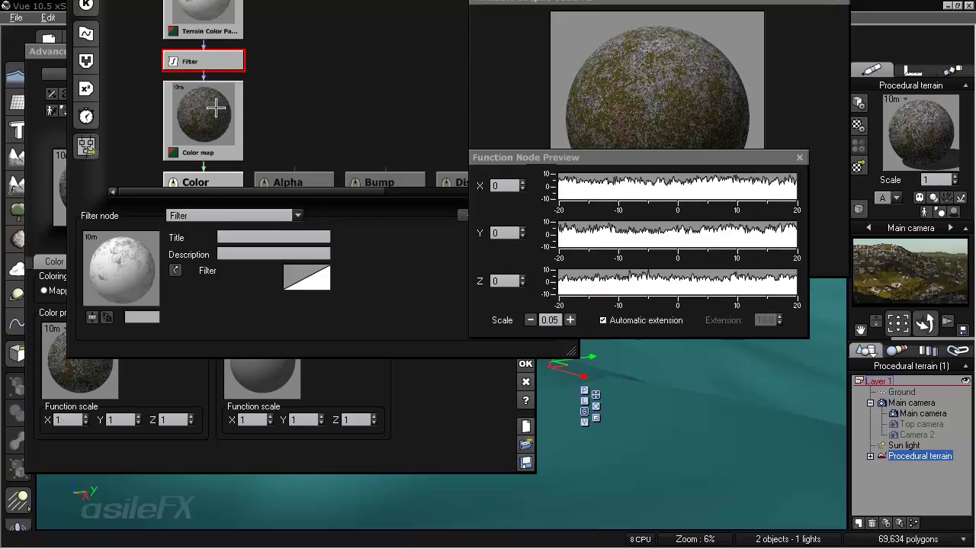
left_click(216, 109)
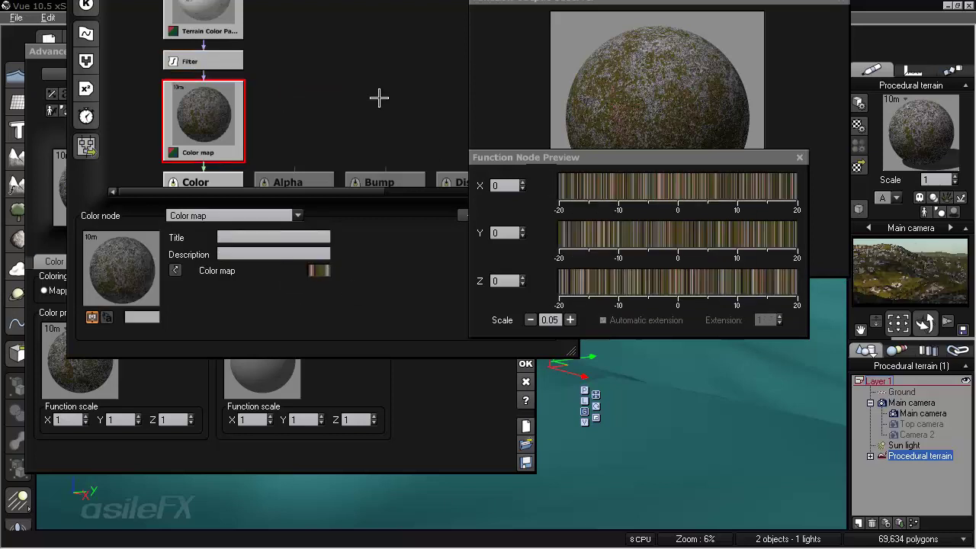
- Set the Terrain Color Patterns node's Buoyancy to about -0.07 and its Bump surge to about 0.10
middle_click_drag(242, 71, 245, 127)
left_click(233, 67)
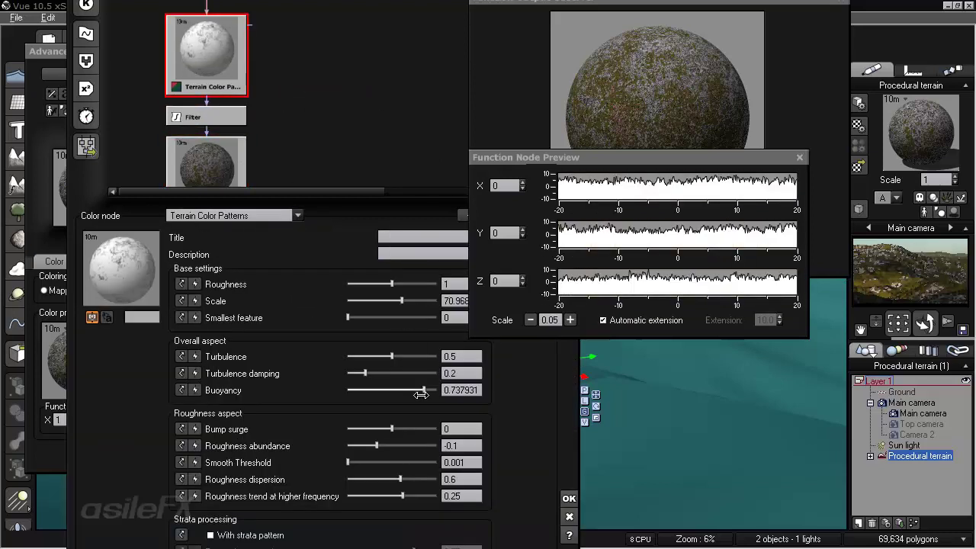
left_click_drag(424, 391, 361, 389)
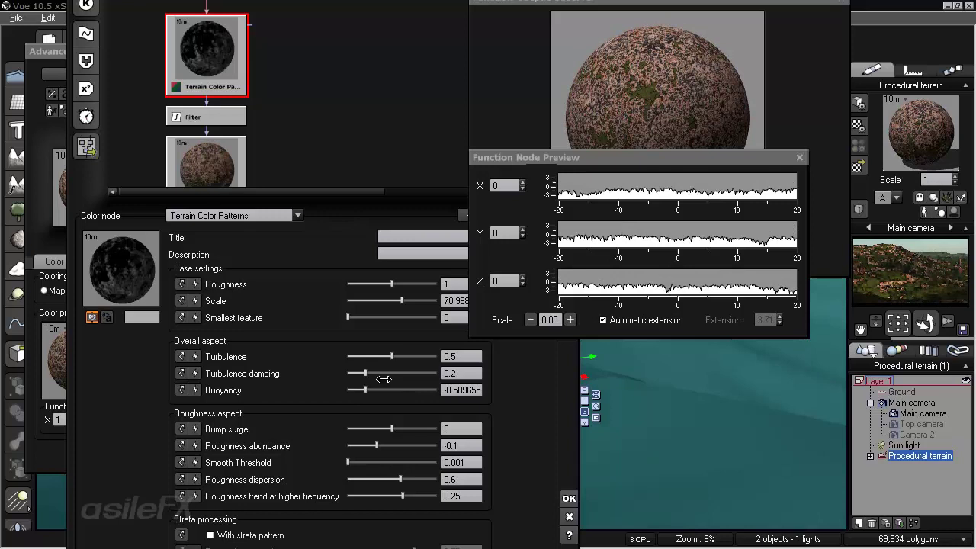
left_click_drag(383, 384, 407, 407)
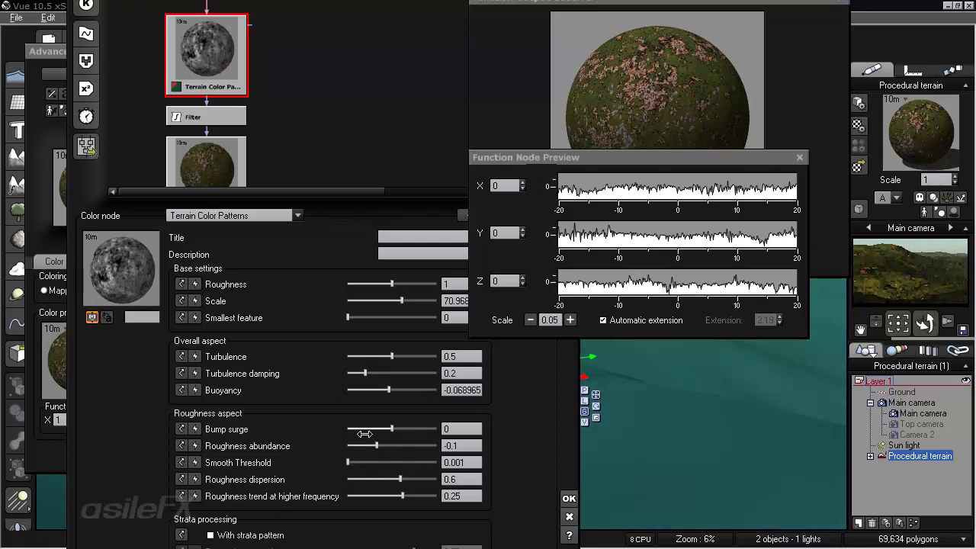
mouse_move(392, 428)
left_mouse_down()
mouse_move(418, 428)
mouse_move(385, 422)
mouse_move(408, 424)
left_mouse_up()
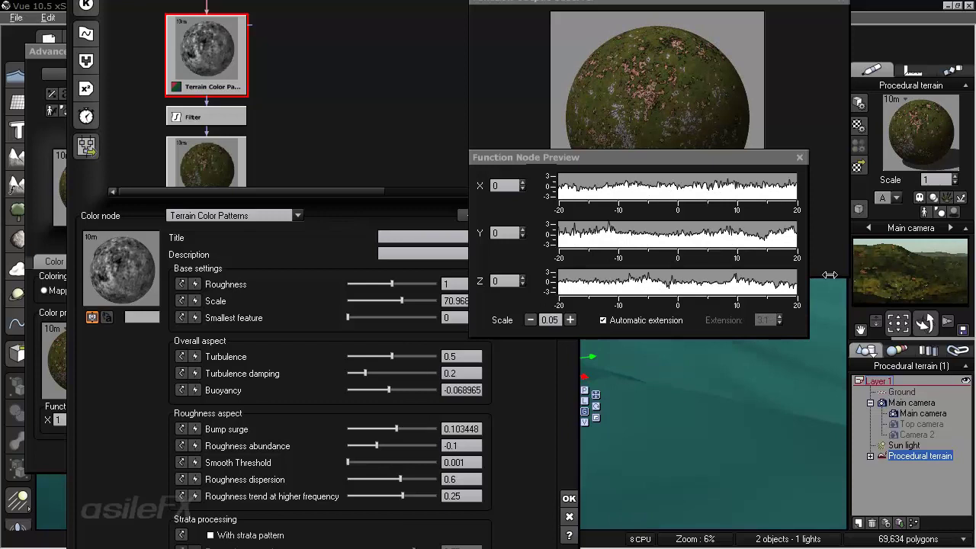
- Check the output preview and increase the Terrain Color Patterns node's Scale to about 357.87
right_click(894, 275)
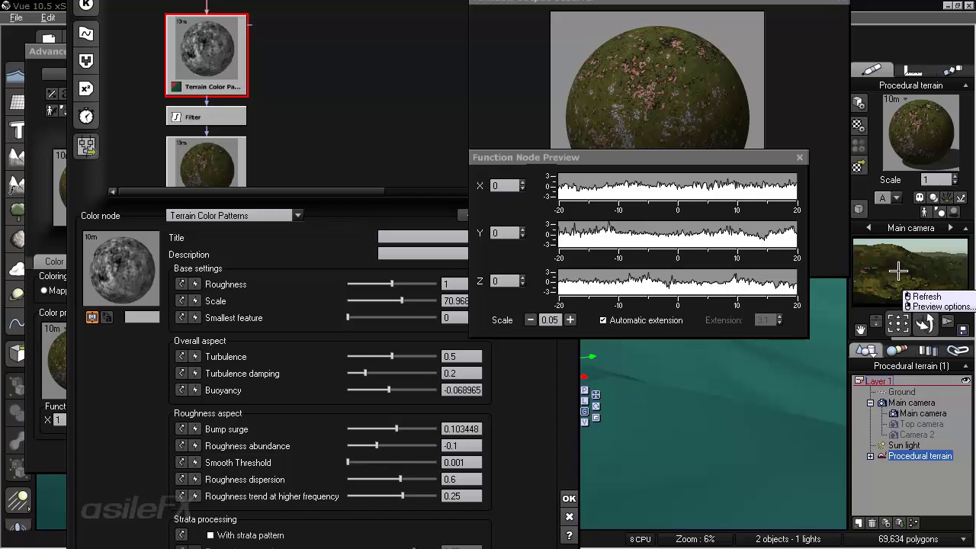
mouse_move(551, 3)
left_mouse_down()
mouse_move(557, 25)
mouse_move(556, 14)
left_mouse_up()
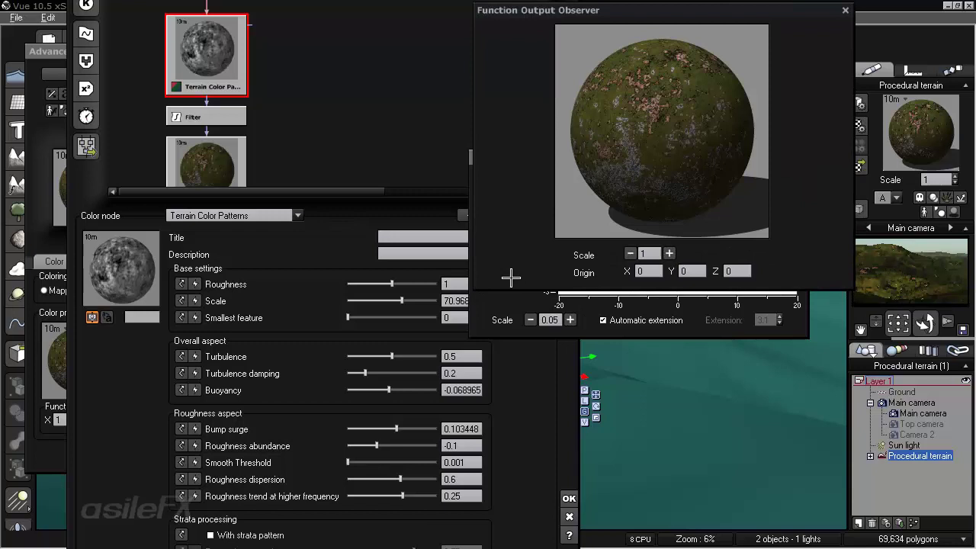
left_click(488, 301)
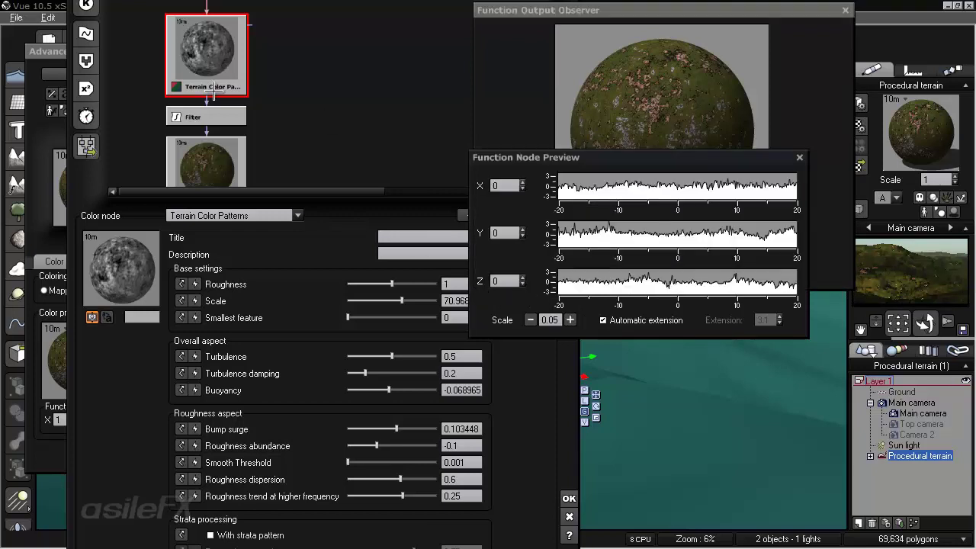
left_click_drag(408, 303, 419, 305)
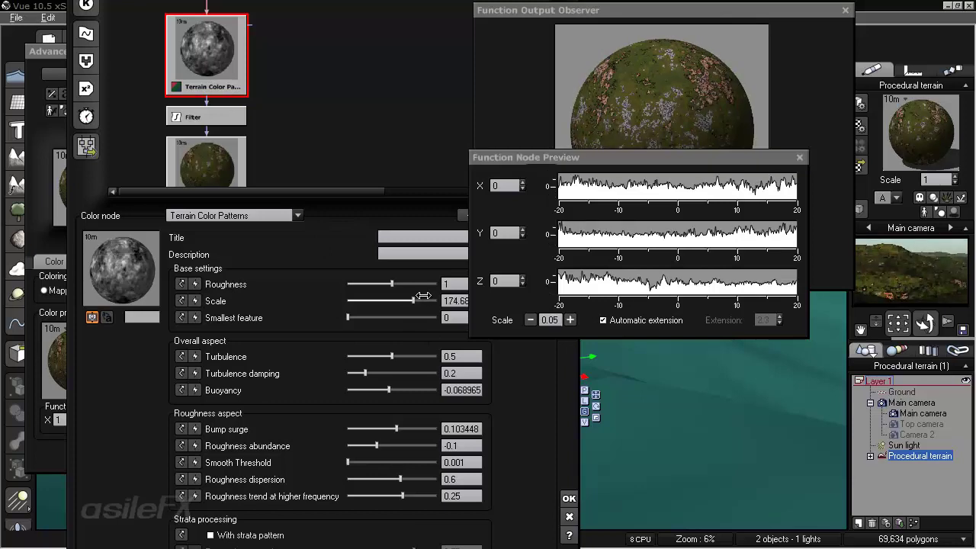
left_click_drag(424, 300, 427, 299)
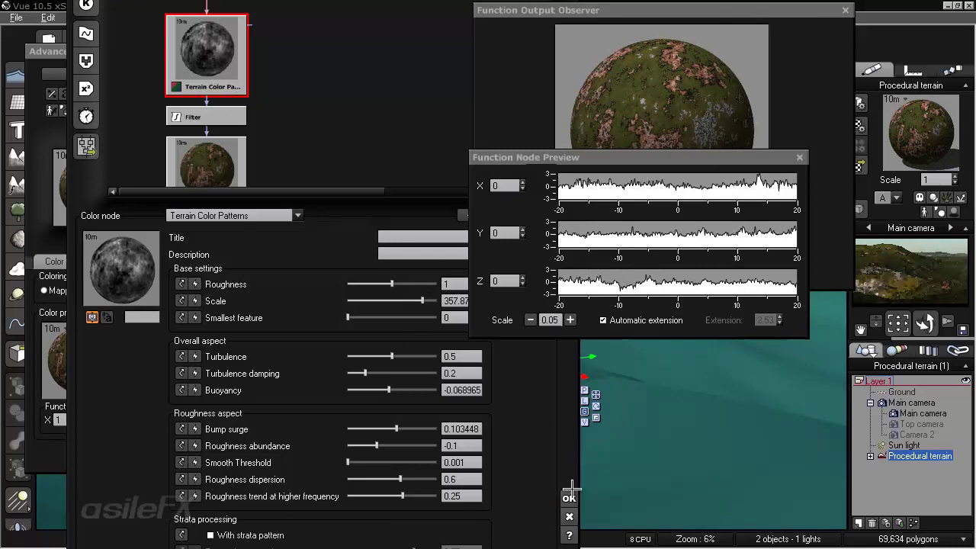
- Accept the color function and the terrain material changes, closing both editors
left_click_drag(528, 469, 526, 412)
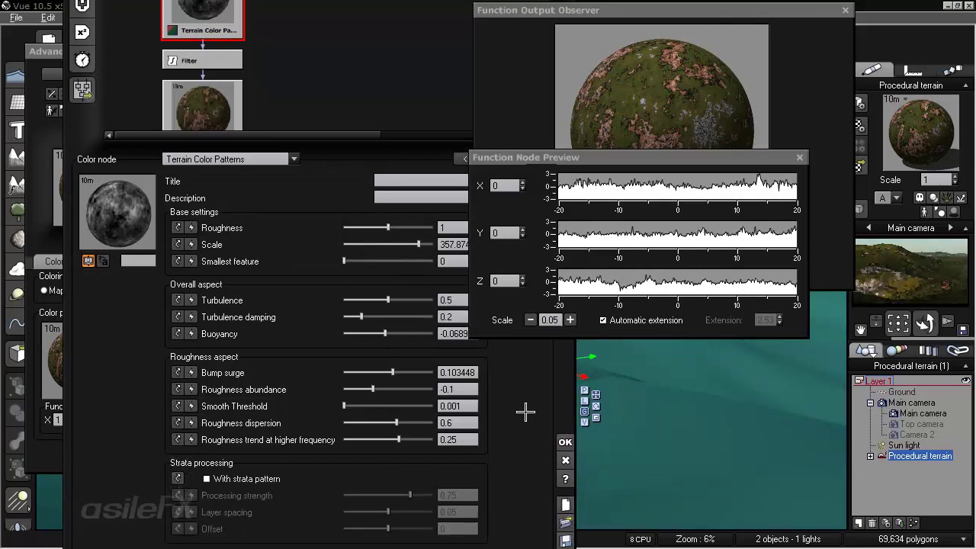
left_click(564, 443)
left_click(525, 363)
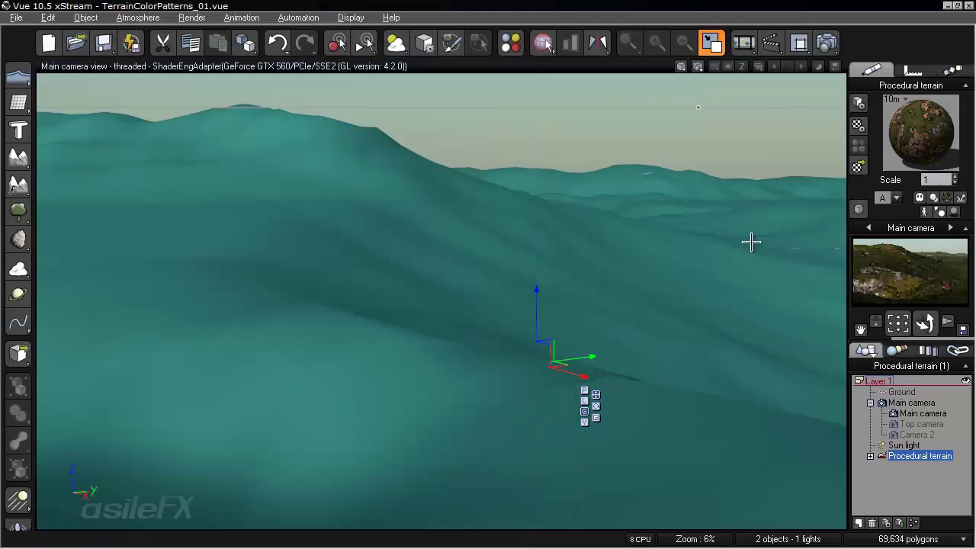
- Open the procedural terrain's material and edit its color production function, bringing the Terrain Color Patterns node into view
left_click(924, 179)
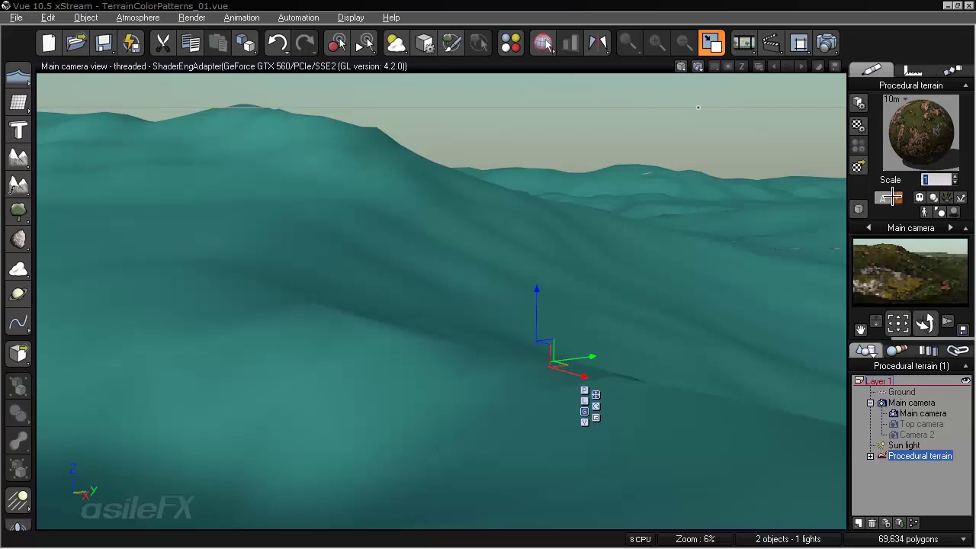
right_click(900, 136)
left_click(874, 142)
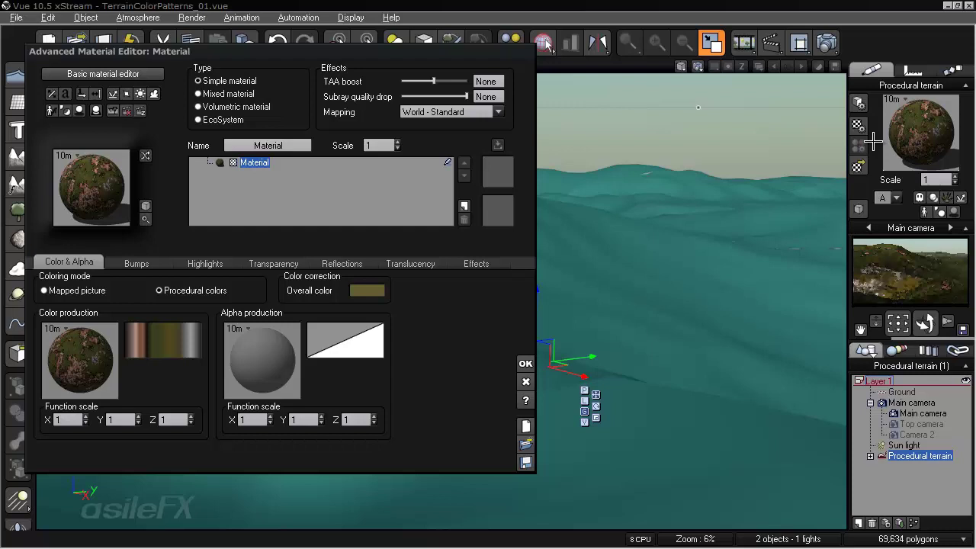
left_click(179, 418)
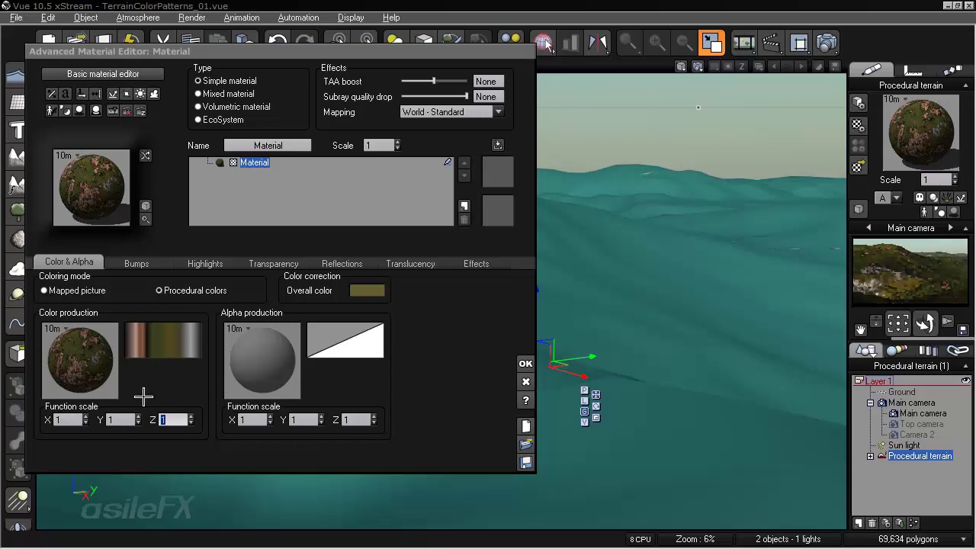
right_click(97, 358)
left_click(102, 362)
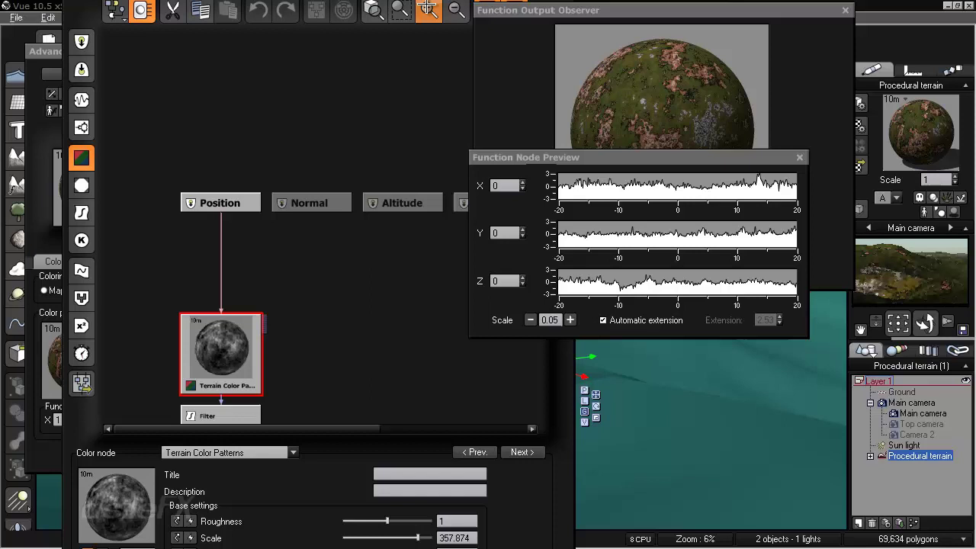
left_click(428, 9)
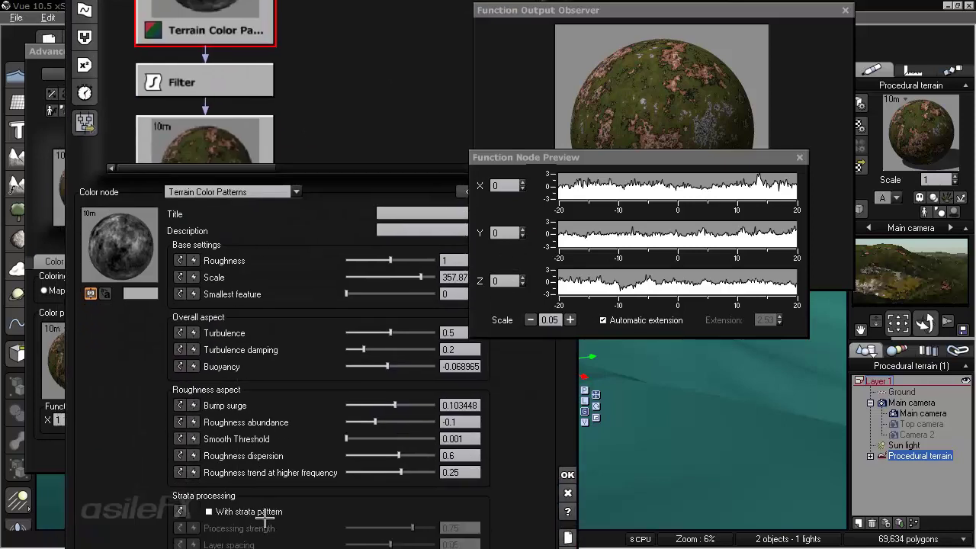
left_click_drag(320, 242, 333, 507)
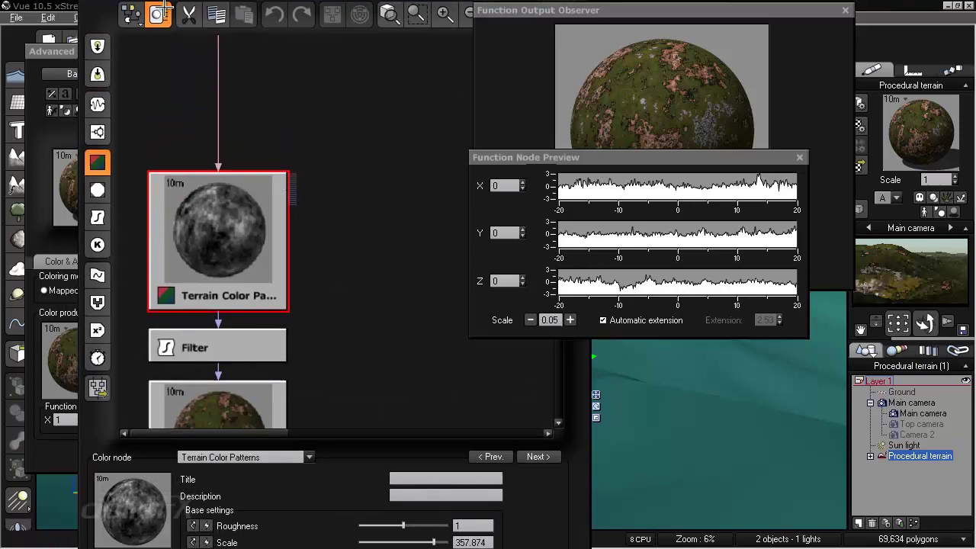
- Add a Connectable Constant node of type Constant Vector near the Terrain Color Patterns node
left_click(189, 14)
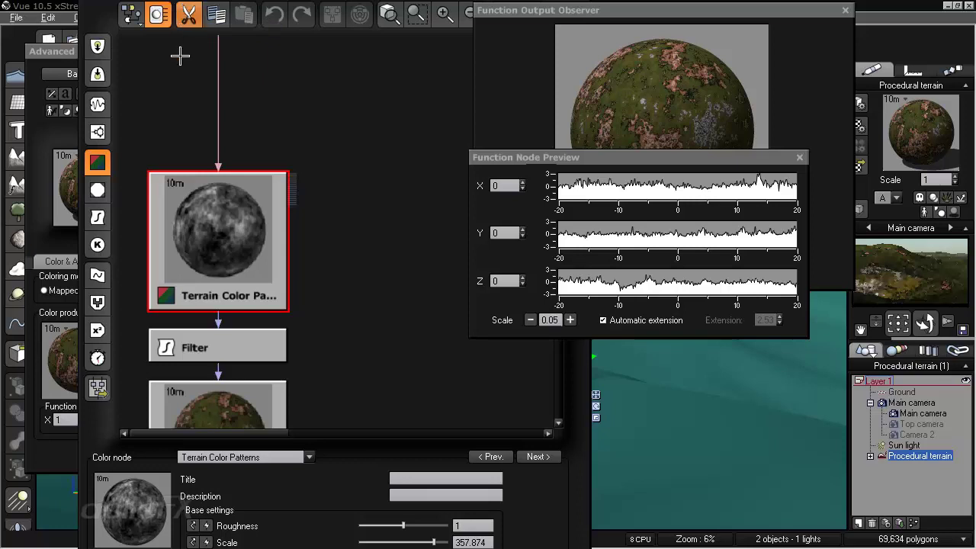
left_click(368, 139)
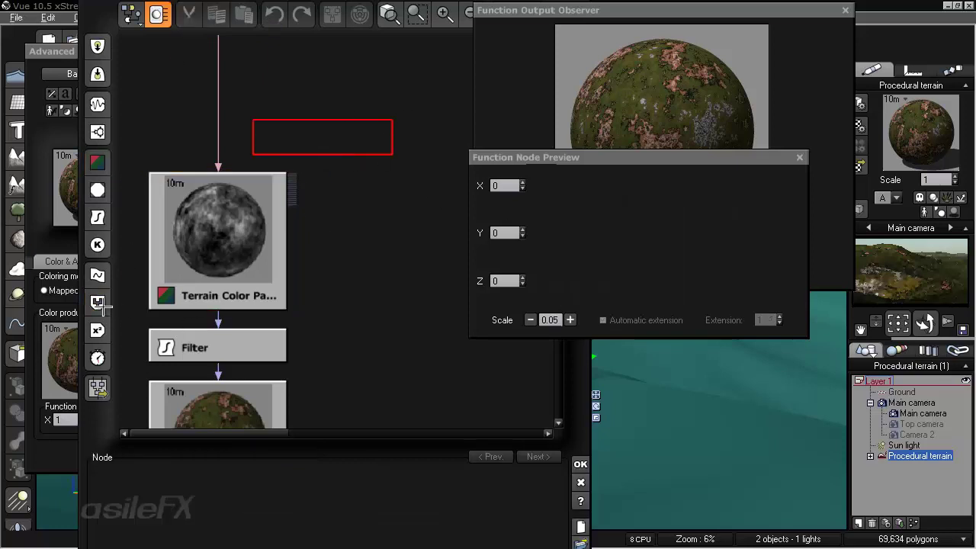
left_click(98, 244)
left_click(277, 452)
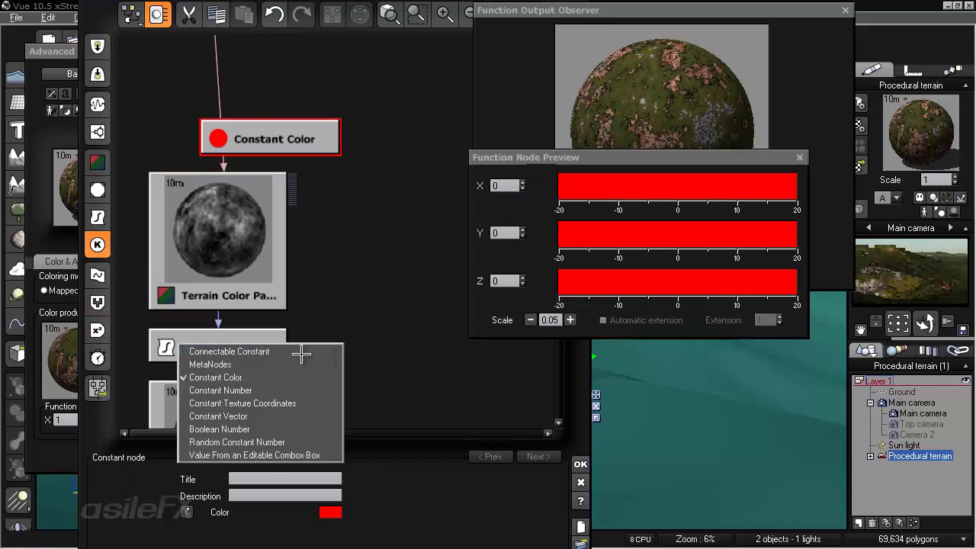
mouse_move(305, 350)
left_click(426, 363)
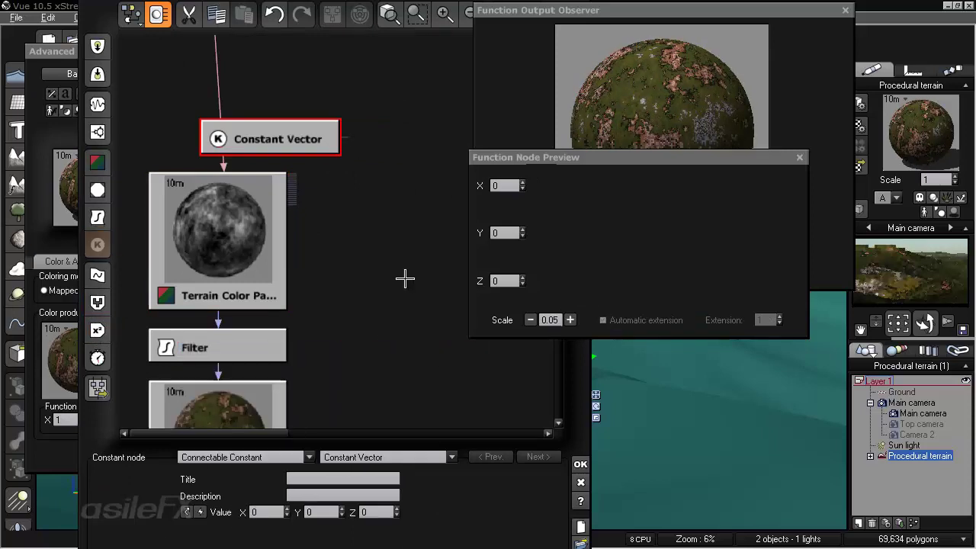
- Set the Constant Vector's X and Y values to 1 and its Z value to 0.5
left_click(277, 512)
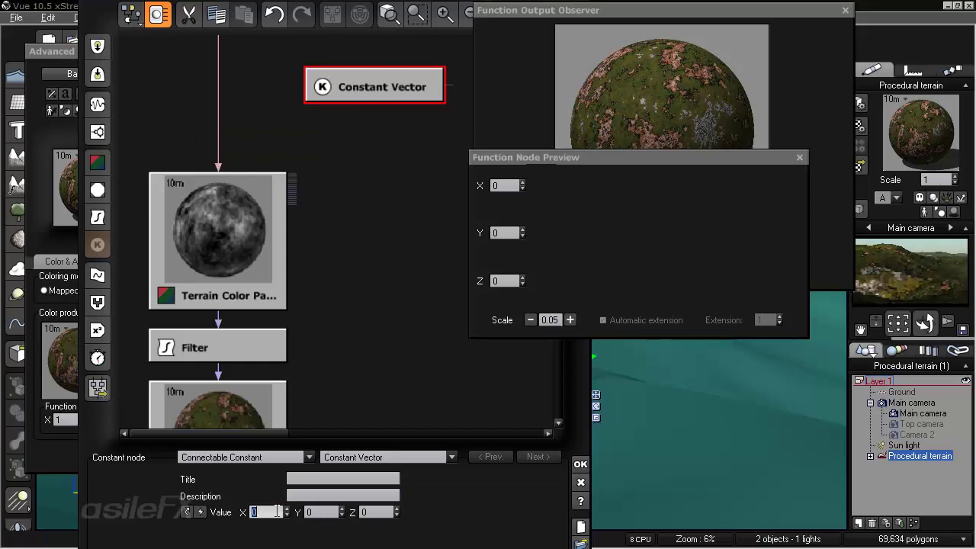
type("1")
key("Tab")
type("1")
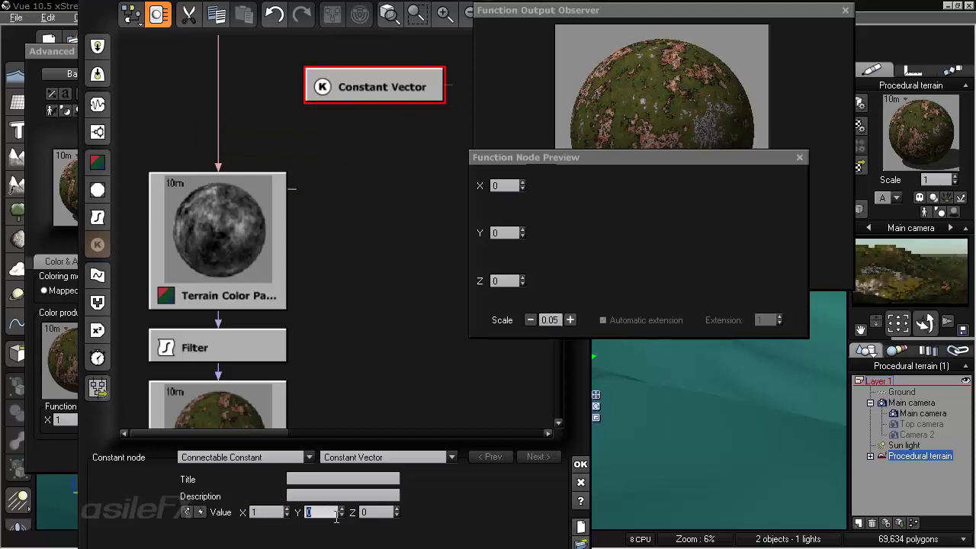
left_click(376, 511)
type("5")
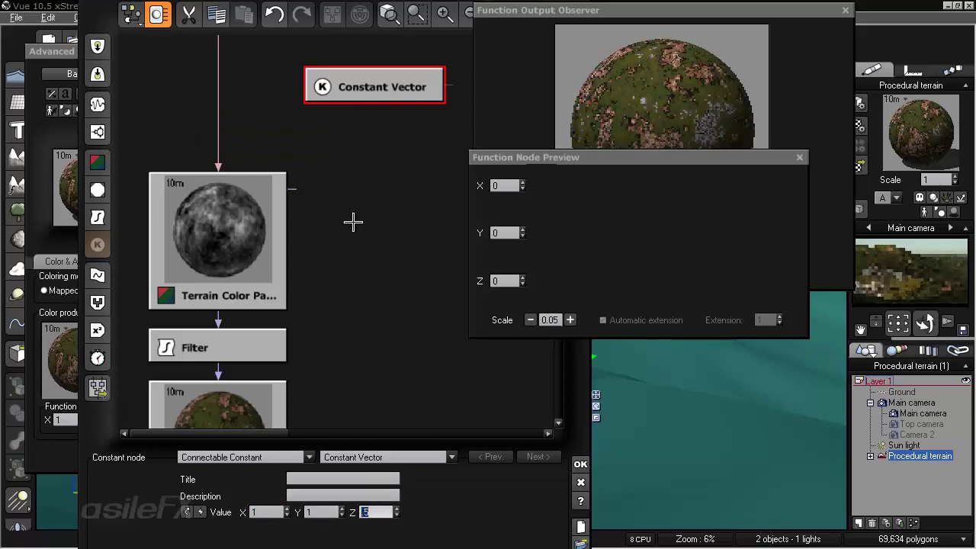
- Connect the Constant Vector node to the vector input on the side of the Terrain Color Patterns node
left_click(354, 244)
left_click(246, 188)
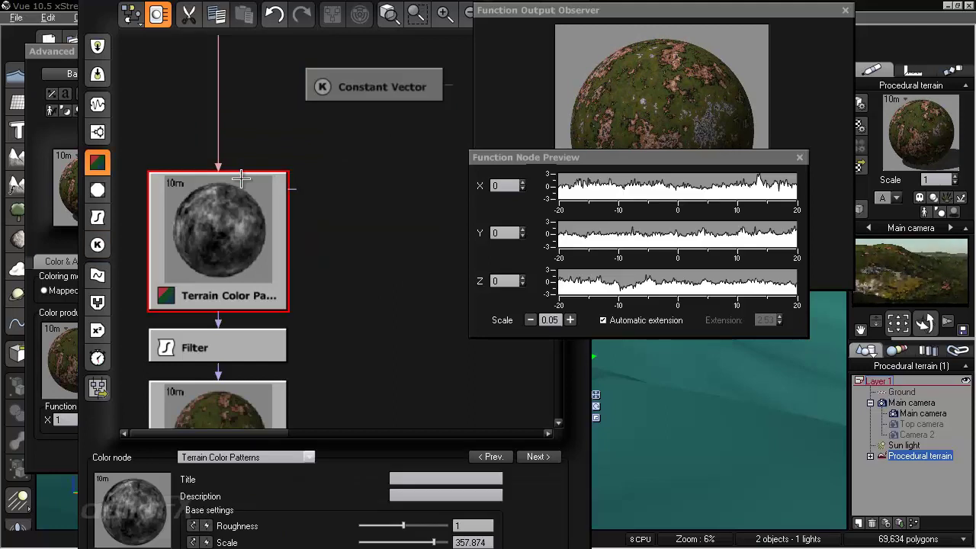
left_click_drag(262, 197, 381, 86)
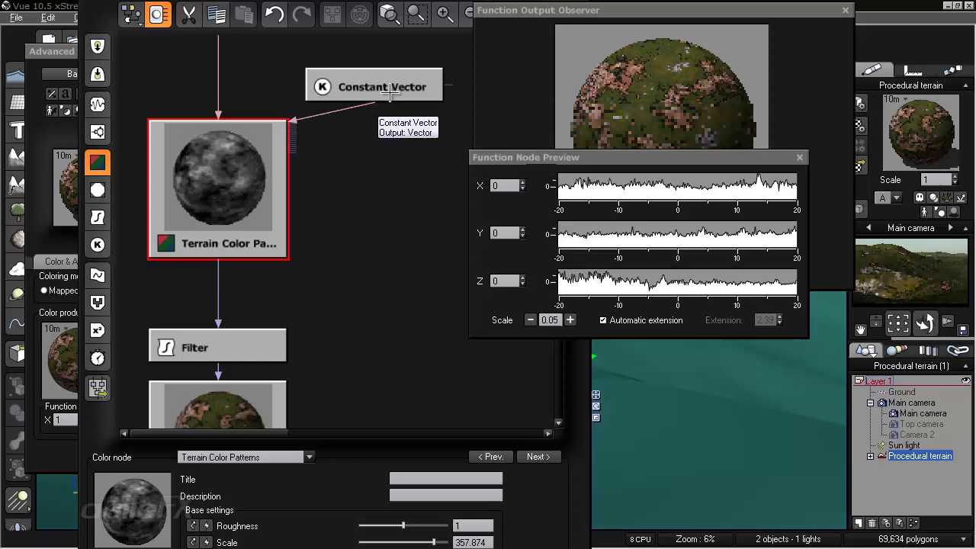
- Try the Constant Vector's Z value at 0.1 and at 0.05
double_click(383, 511)
type(".1")
key("Return")
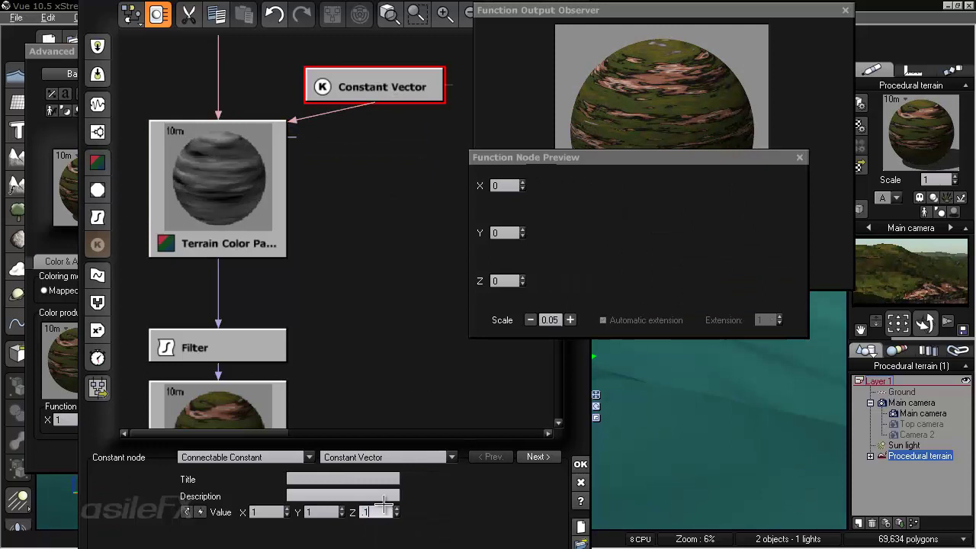
type("0.05")
key("Return")
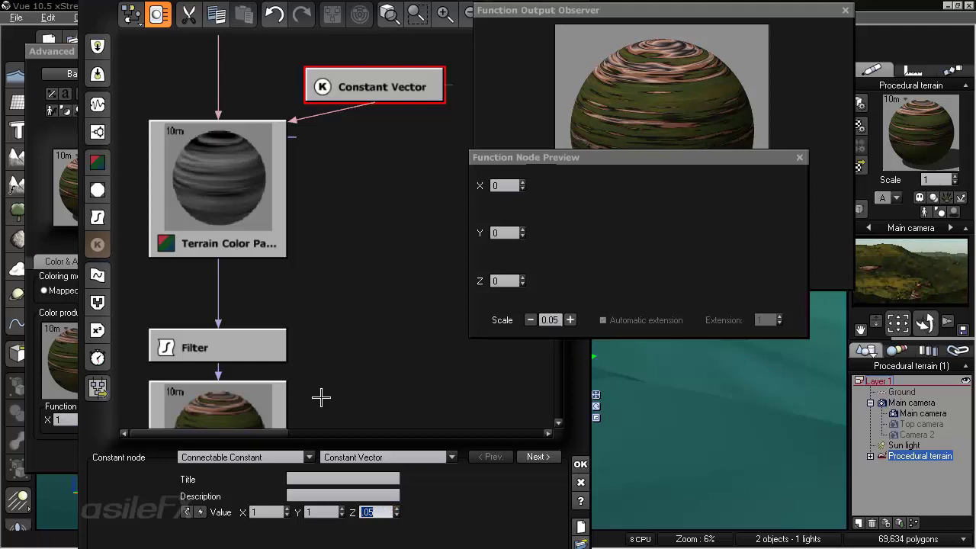
- Set the Terrain Color Patterns node's Buoyancy to about 0.48
left_click(275, 153)
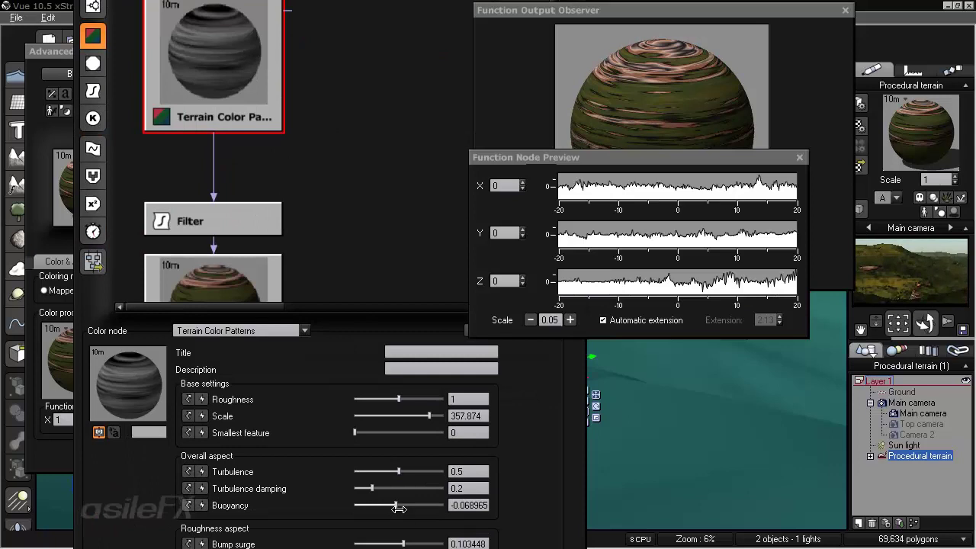
left_click_drag(397, 508, 435, 501)
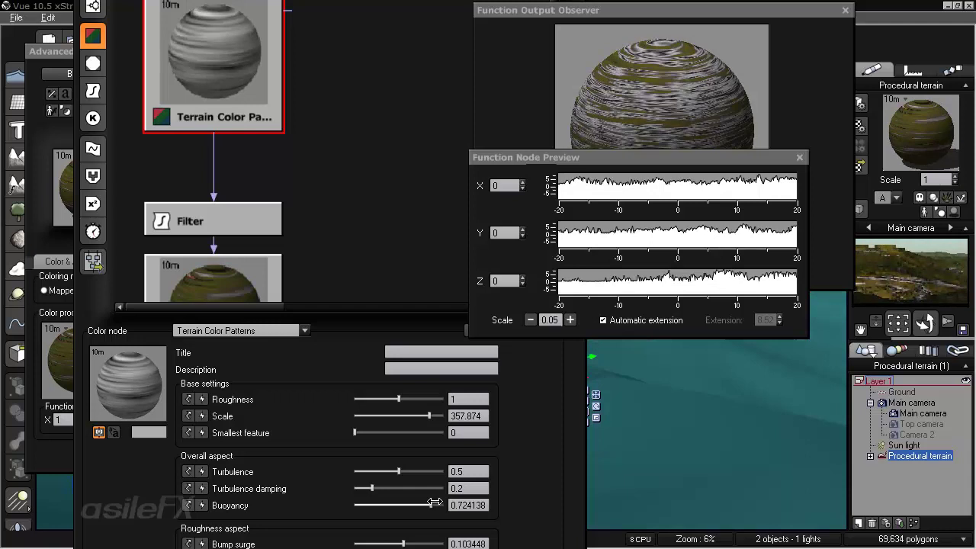
left_click_drag(427, 502, 419, 503)
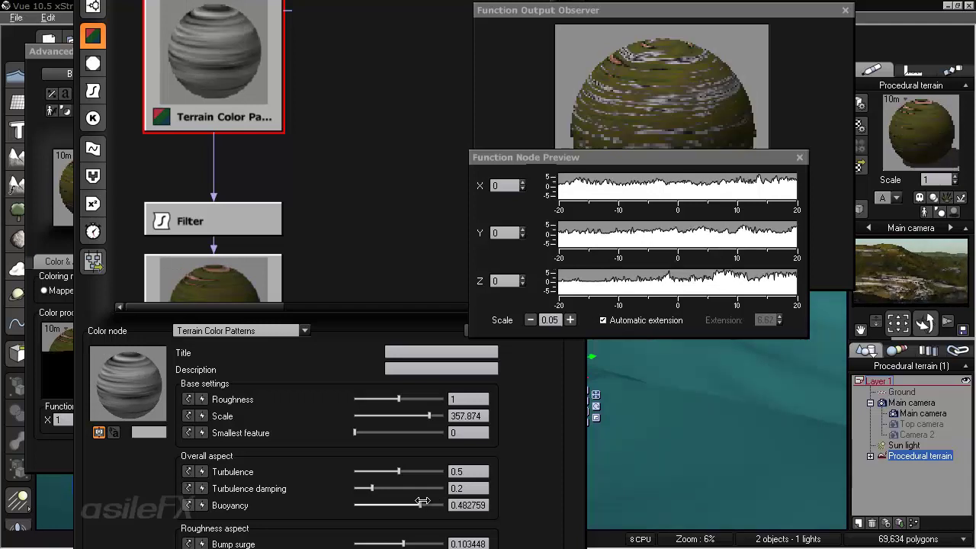
- Move the Constant Vector node aside and insert an XYZ Product vector operation between the Position and Terrain Color Patterns nodes
scroll(289, 198, "up", 3)
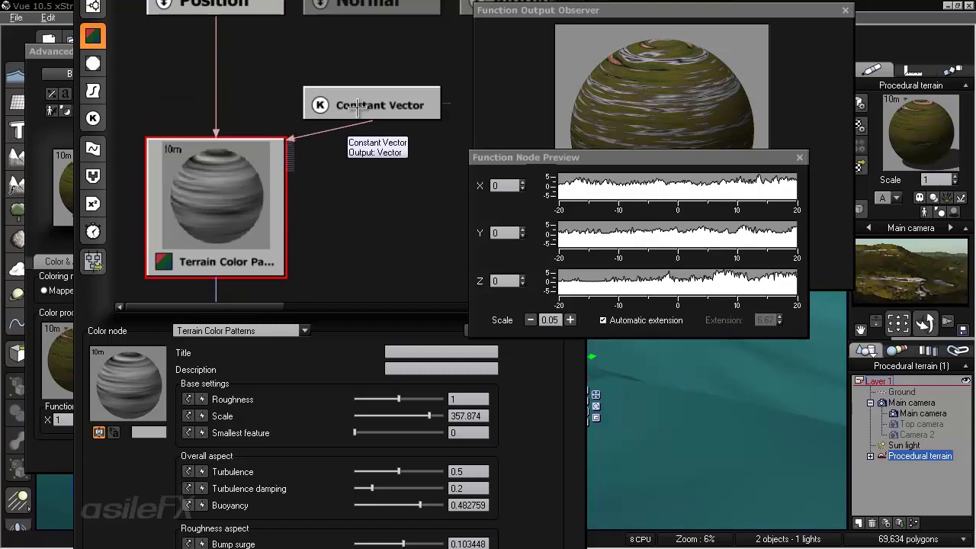
left_click_drag(359, 108, 322, 75)
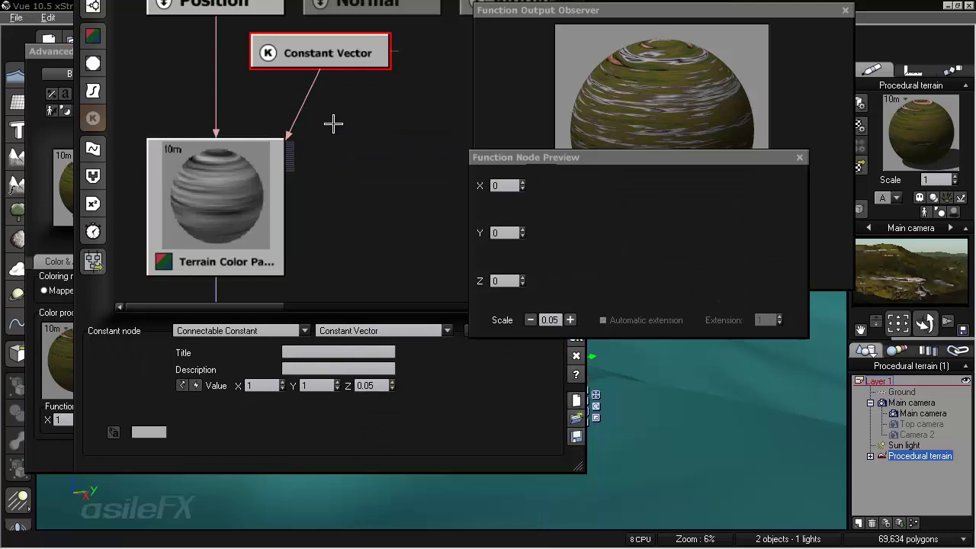
left_click(208, 74)
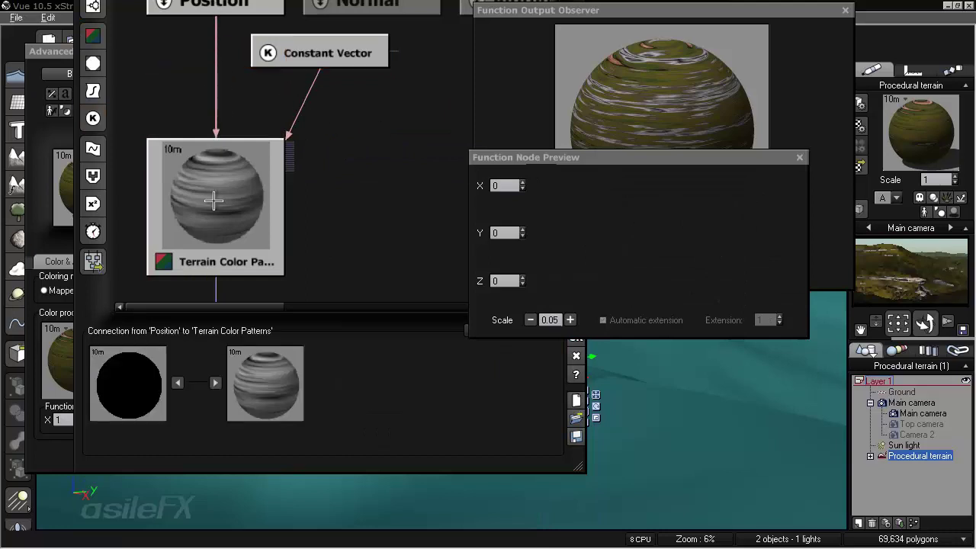
left_click(187, 89)
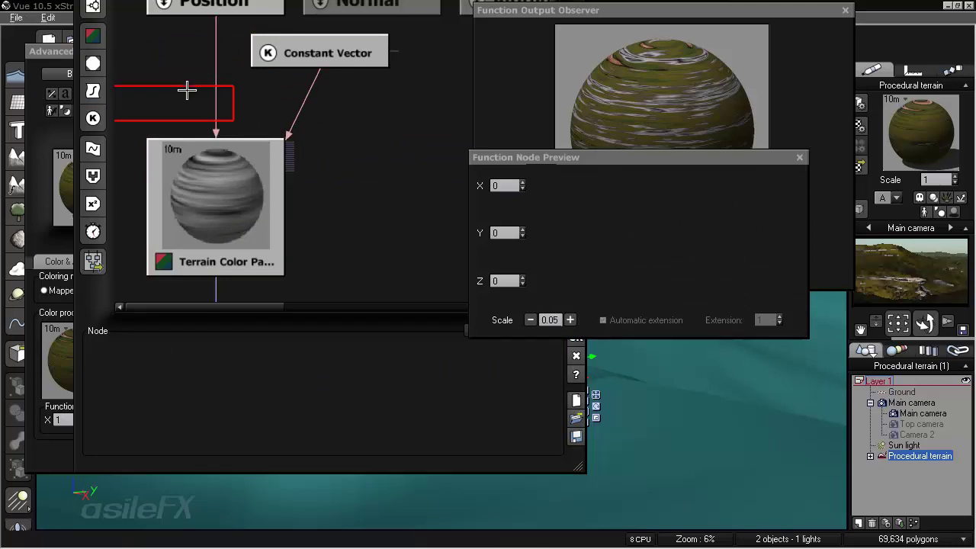
left_click(92, 202)
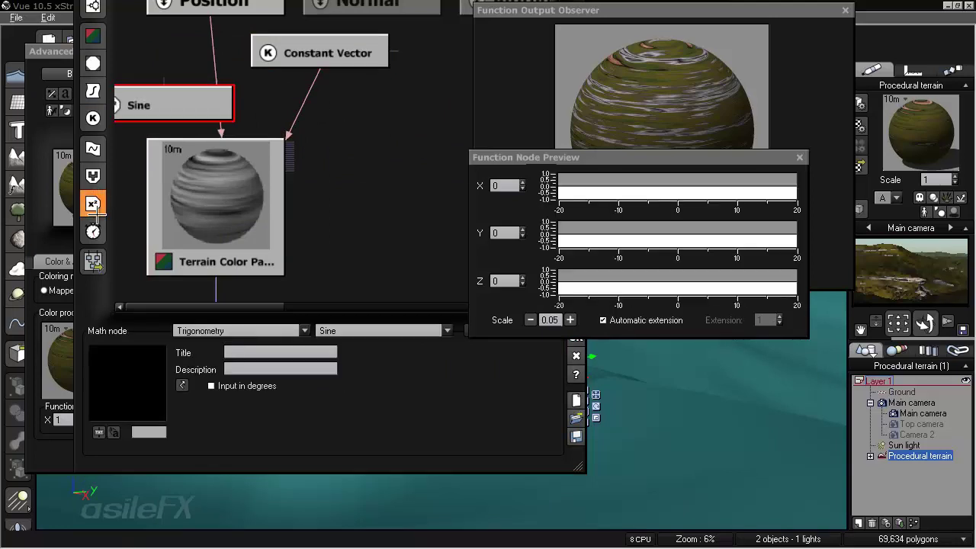
left_click(366, 331)
left_click(212, 330)
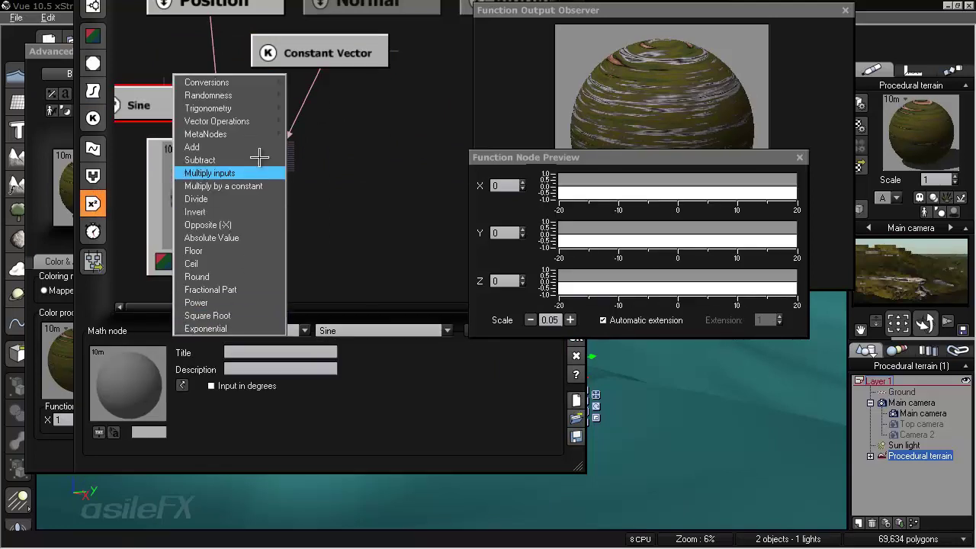
mouse_move(261, 134)
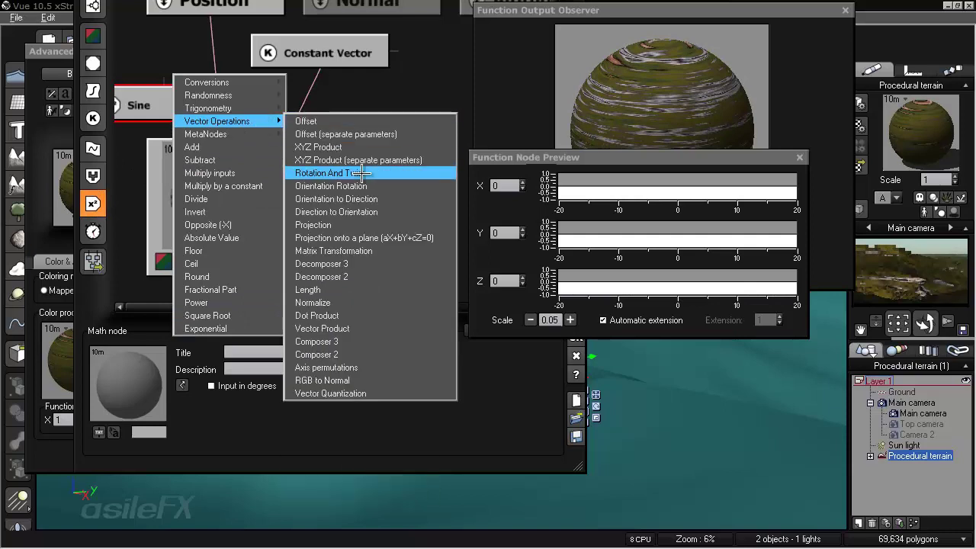
left_click(381, 149)
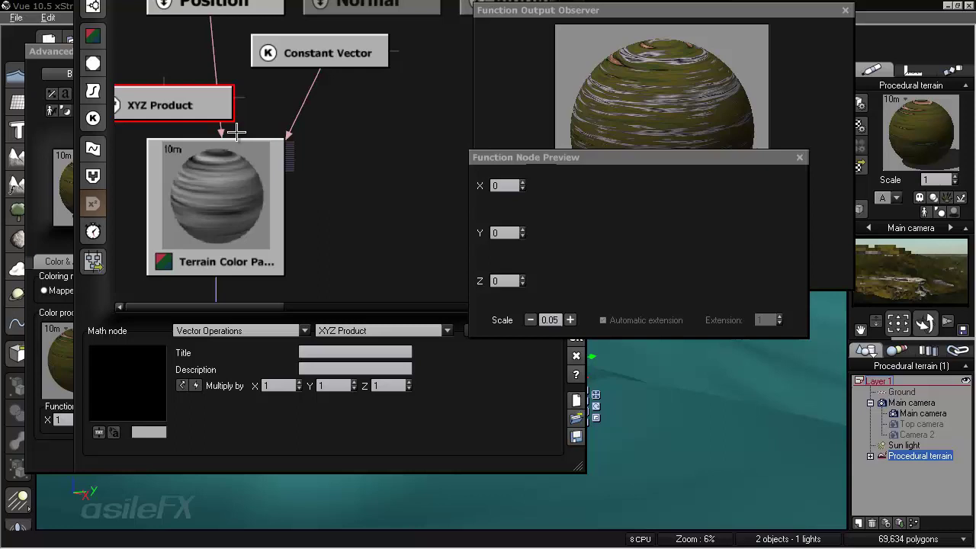
left_click(199, 34)
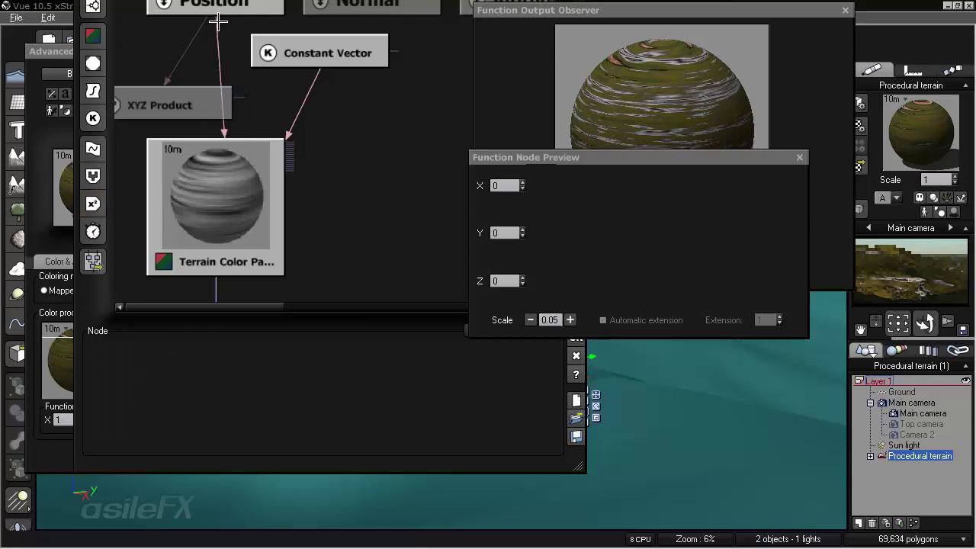
left_click_drag(175, 113, 231, 113)
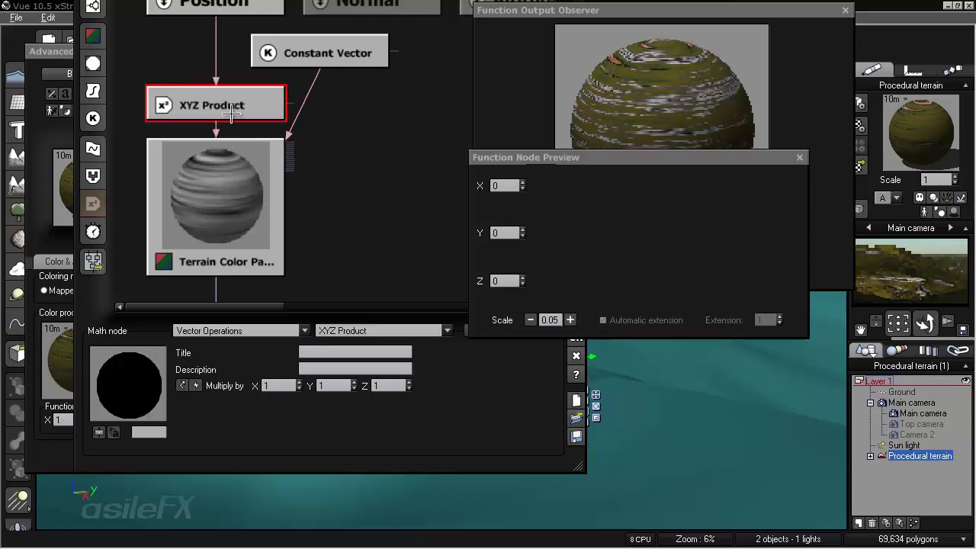
- Set the Constant Vector node's Z value to 1
left_click(320, 54)
double_click(383, 385)
type("1")
key("Return")
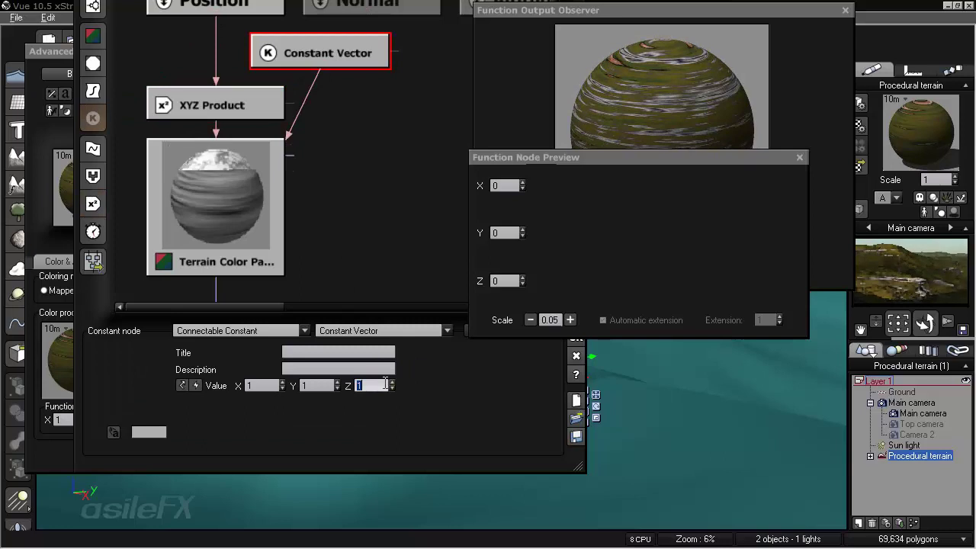
- Set the XYZ Product node's Z multiplier to 3, and increase it to 10
left_click(217, 105)
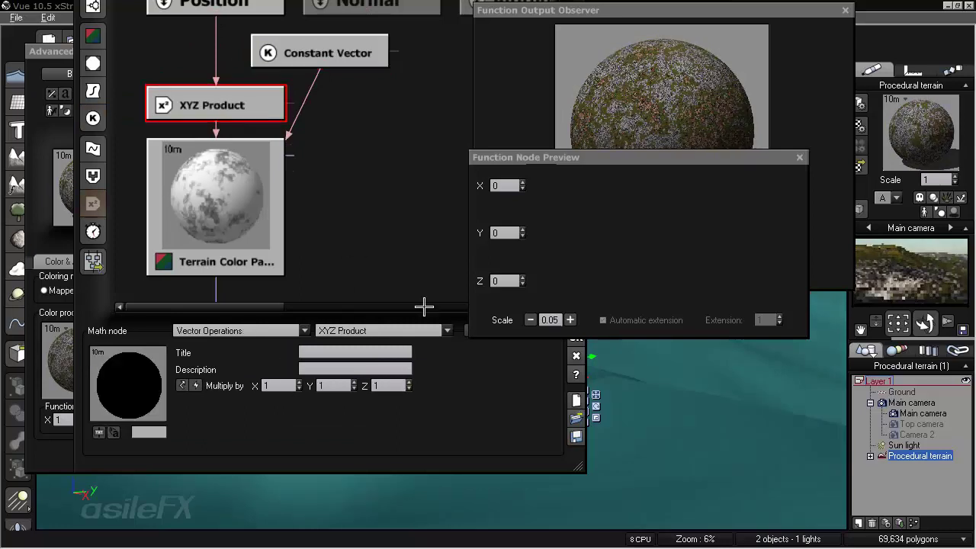
double_click(390, 389)
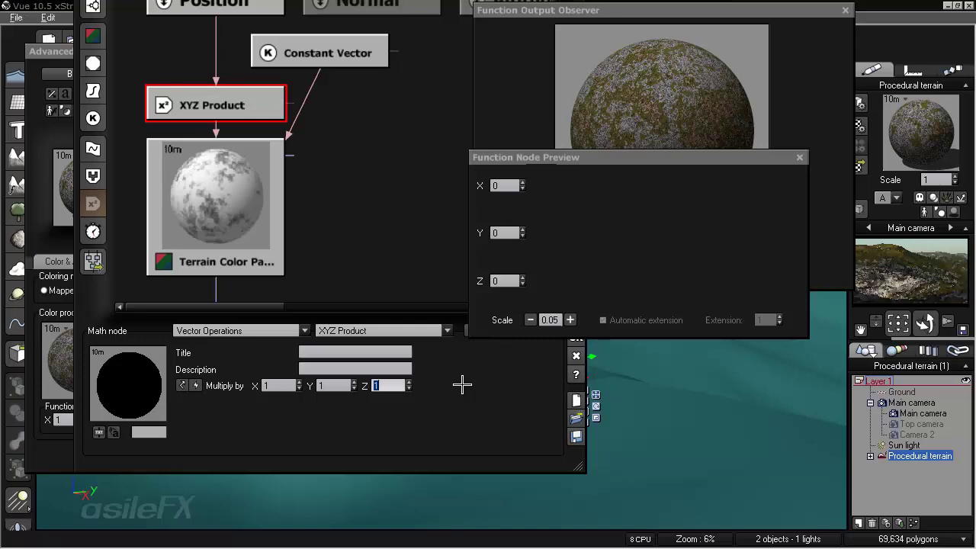
type("3")
key("Return")
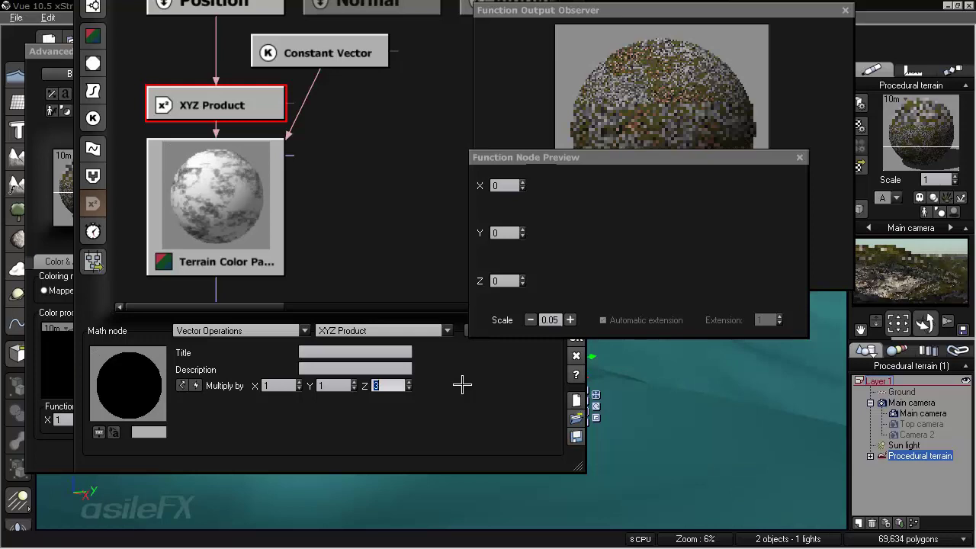
type("10")
key("Return")
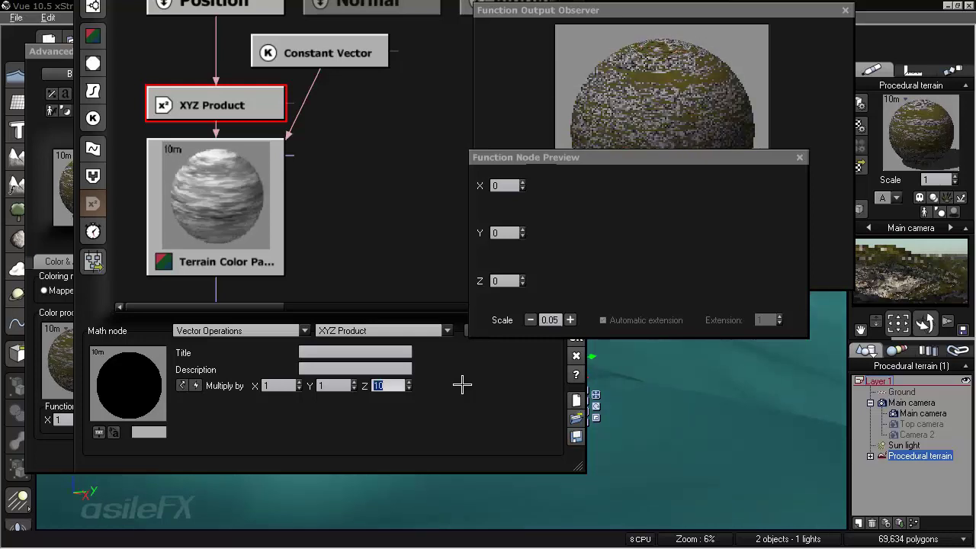
- Try a Z multiplier of 20 on the XYZ Product node, and set it to 1
type("2")
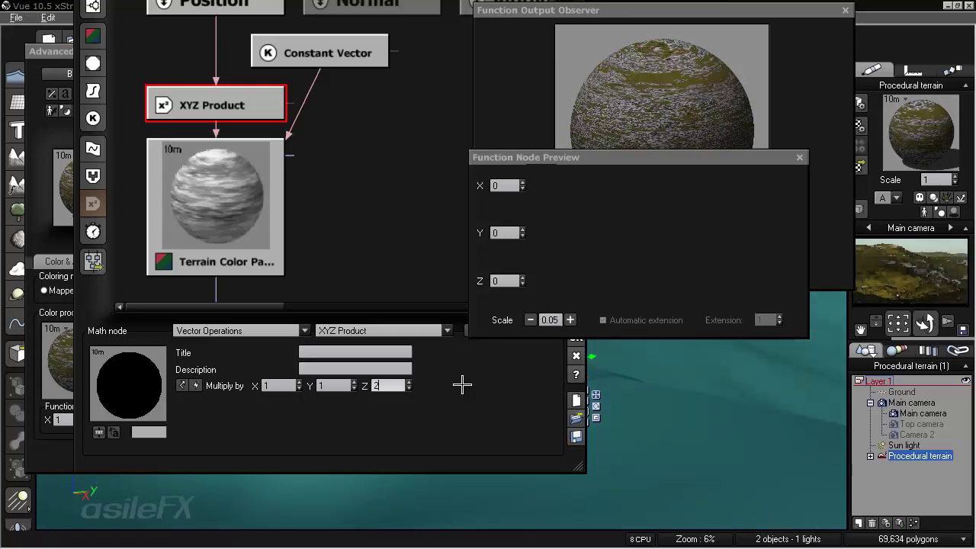
type("0")
key("Return")
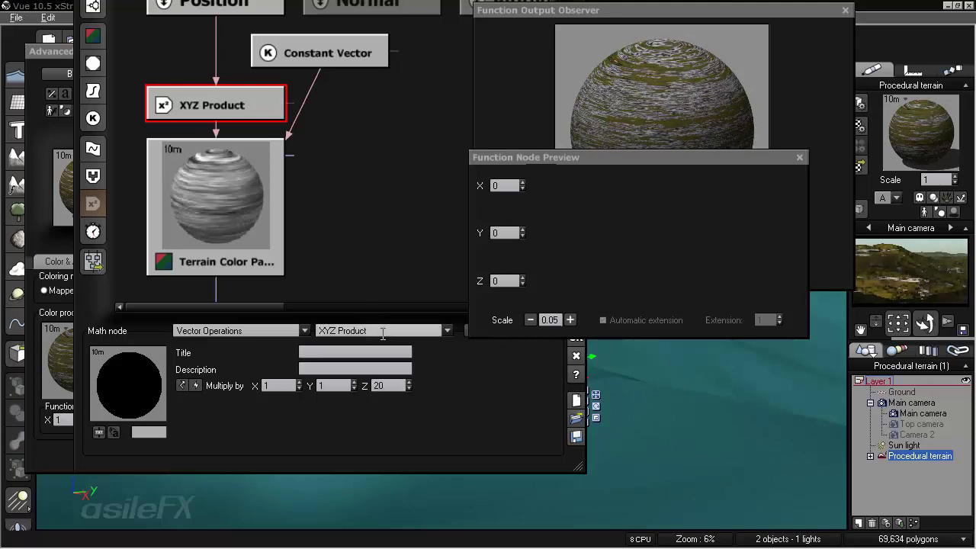
double_click(391, 387)
type("1")
key("Return")
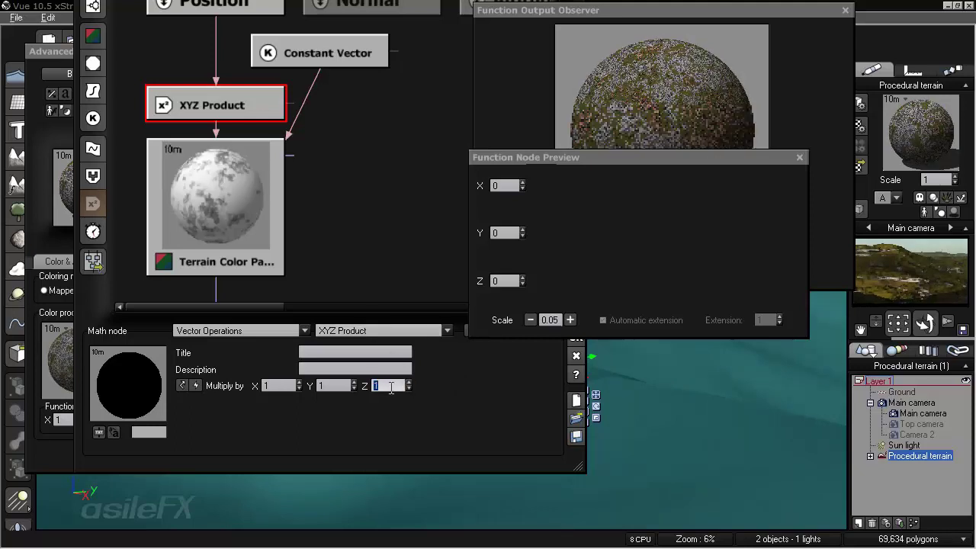
- Set the Constant Vector node's Z value to 0.1
left_click(330, 55)
double_click(366, 388)
type(".1")
key("Return")
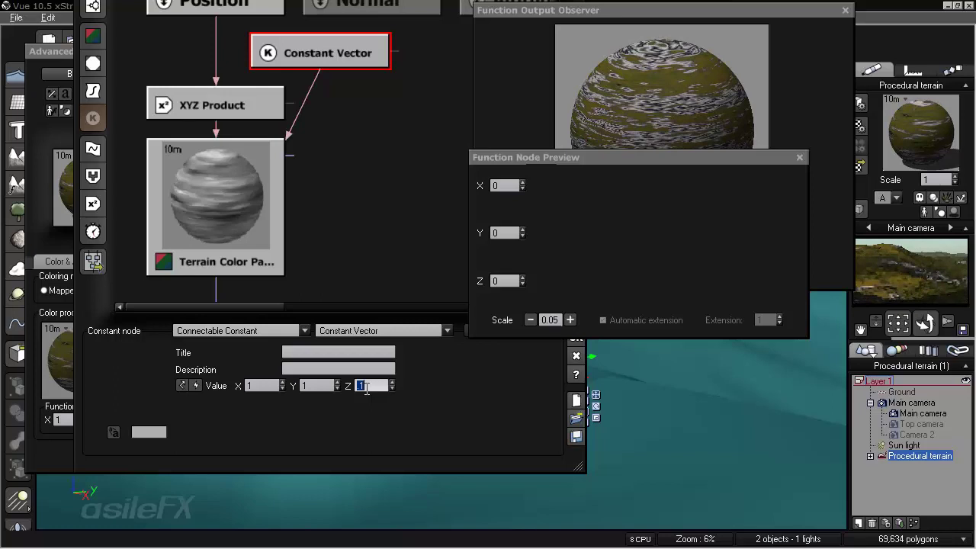
type("0.1")
- Accept the function graph and the material, and view a render of the terrain
left_click_drag(523, 379, 498, 410)
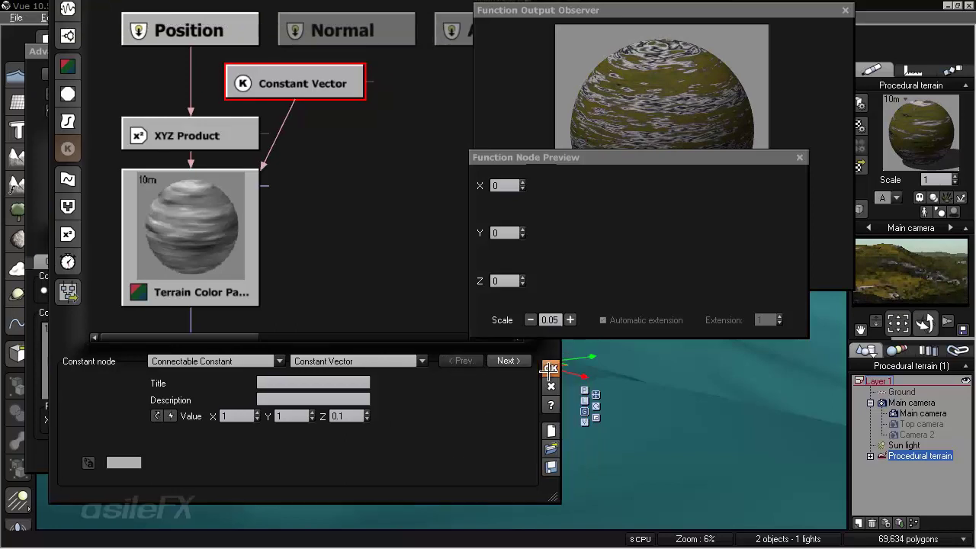
left_click(550, 369)
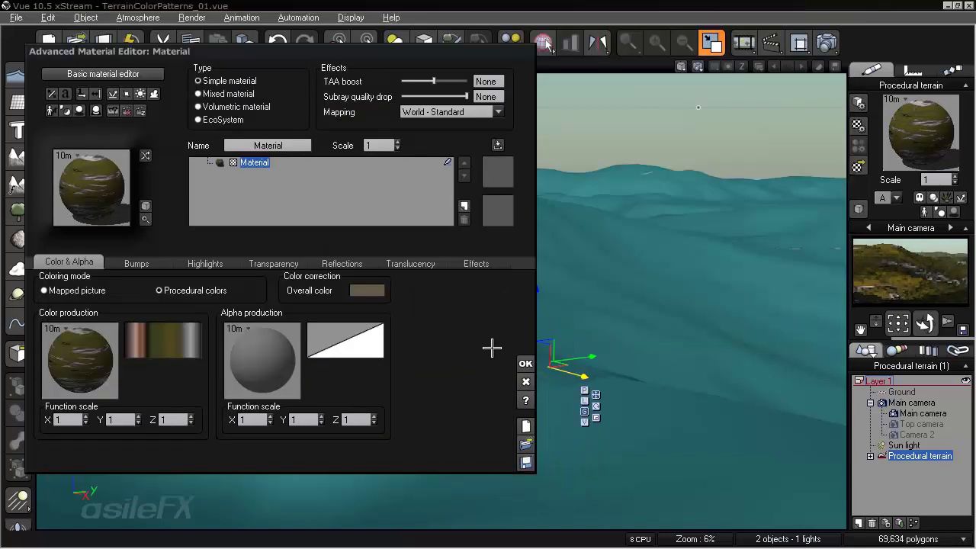
left_click(523, 362)
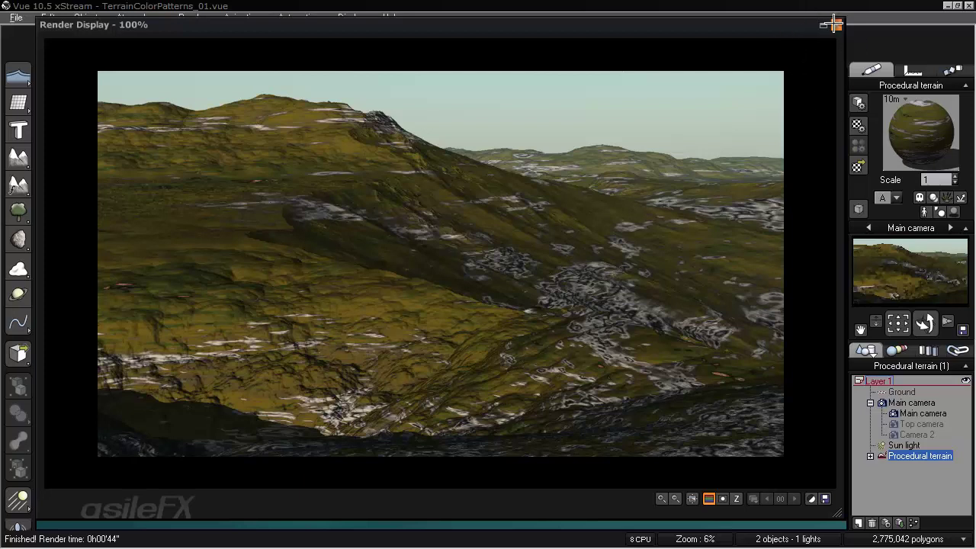
left_click(832, 24)
- Reopen the terrain material's color function and set the Constant Vector node's Z value to 0.5
right_click(904, 120)
left_click(837, 122)
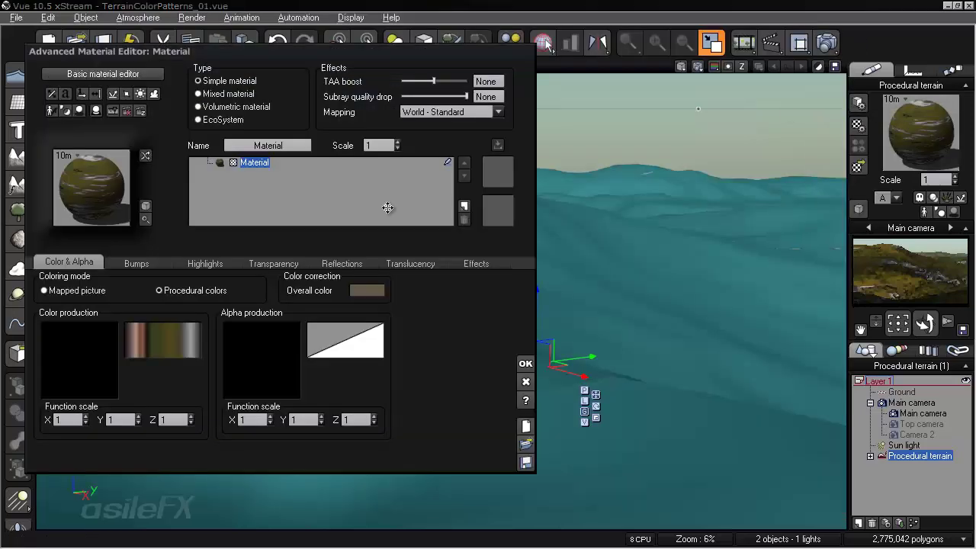
right_click(115, 324)
left_click(128, 355)
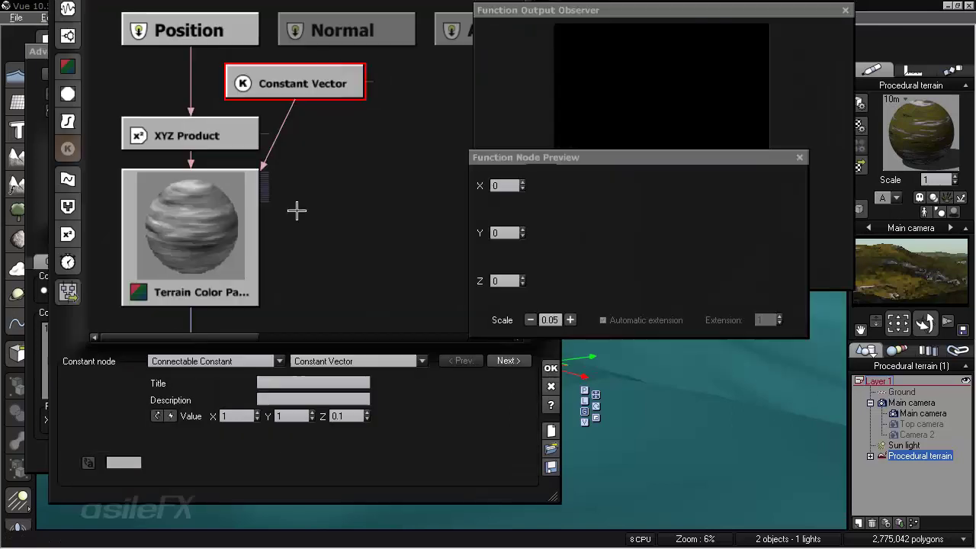
double_click(340, 412)
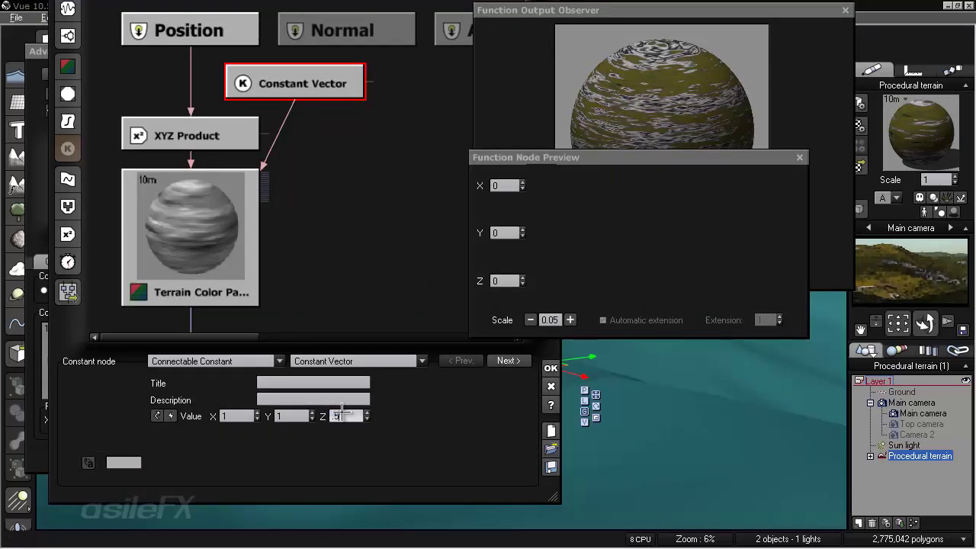
type("5")
key("Return")
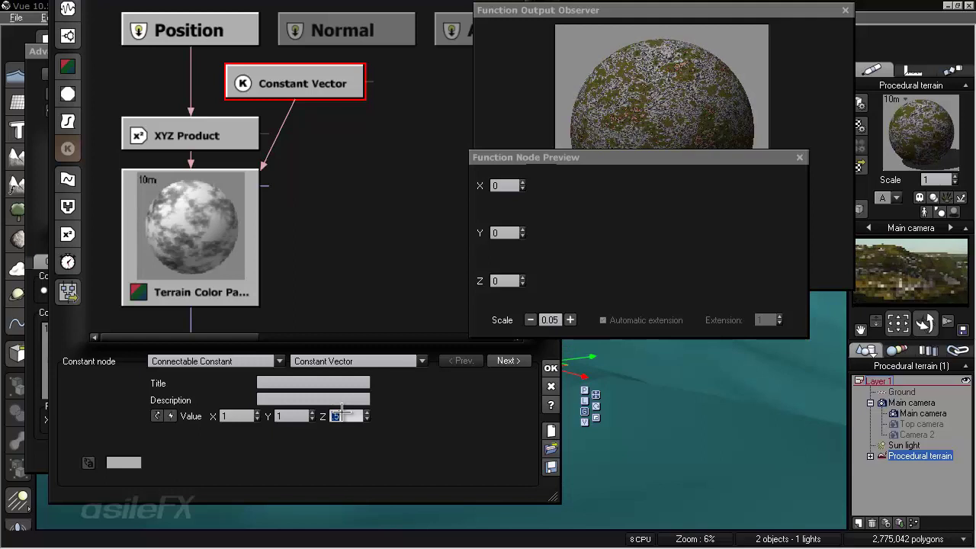
- Set the Terrain Color Patterns node's Scale to 1000, Roughness dispersion to about 0.77, Buoyancy to about 0.36 and Bump surge to about -0.21
left_click(194, 245)
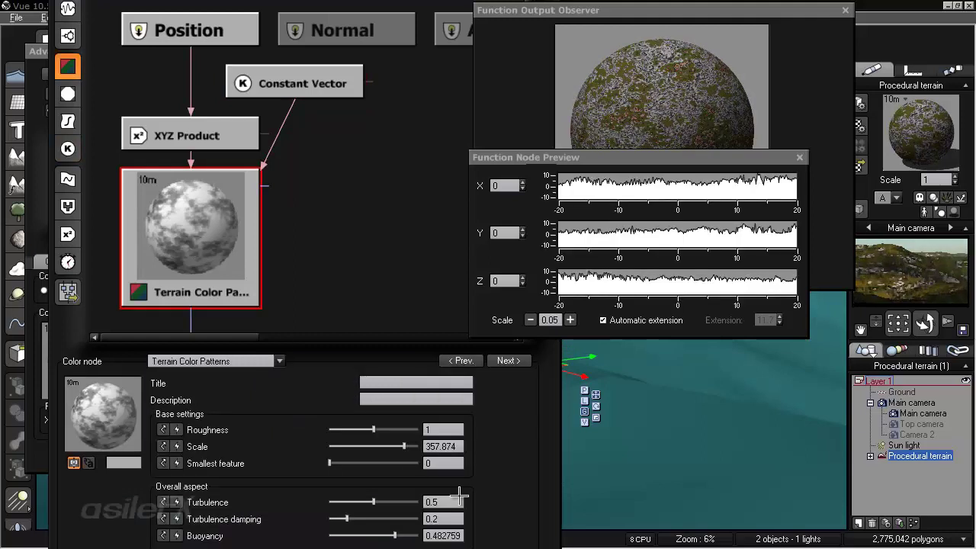
left_click_drag(404, 440, 425, 448)
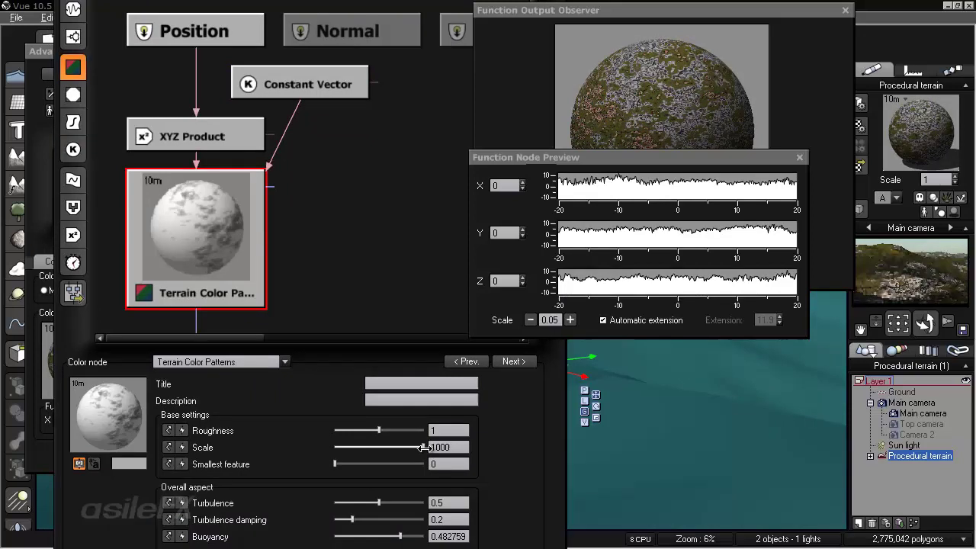
left_click_drag(503, 483, 510, 330)
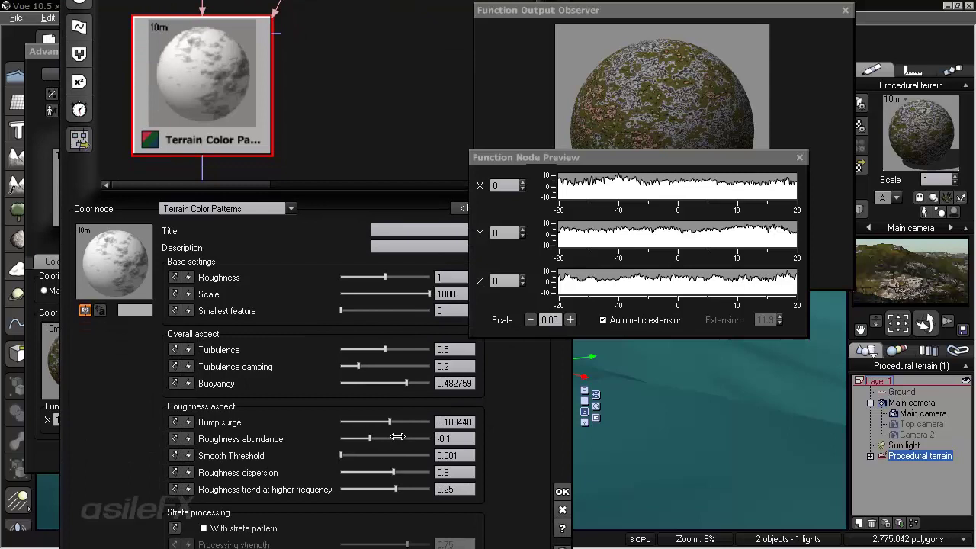
left_click_drag(413, 474, 420, 472)
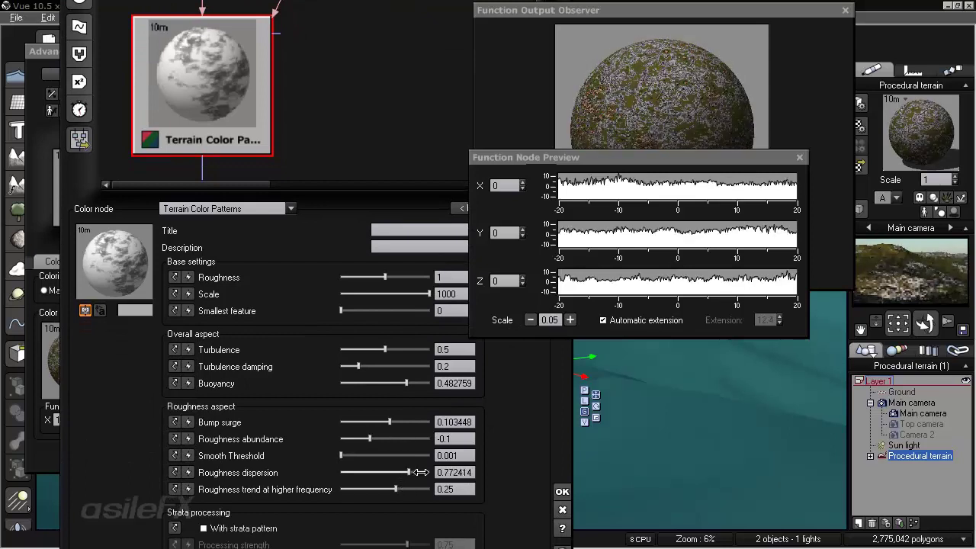
left_click_drag(407, 383, 401, 380)
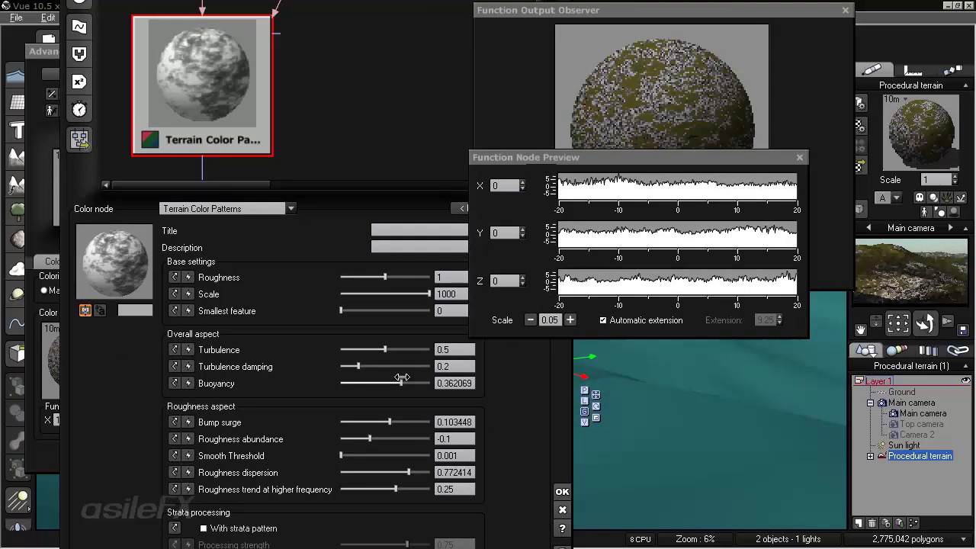
left_click_drag(410, 420, 401, 420)
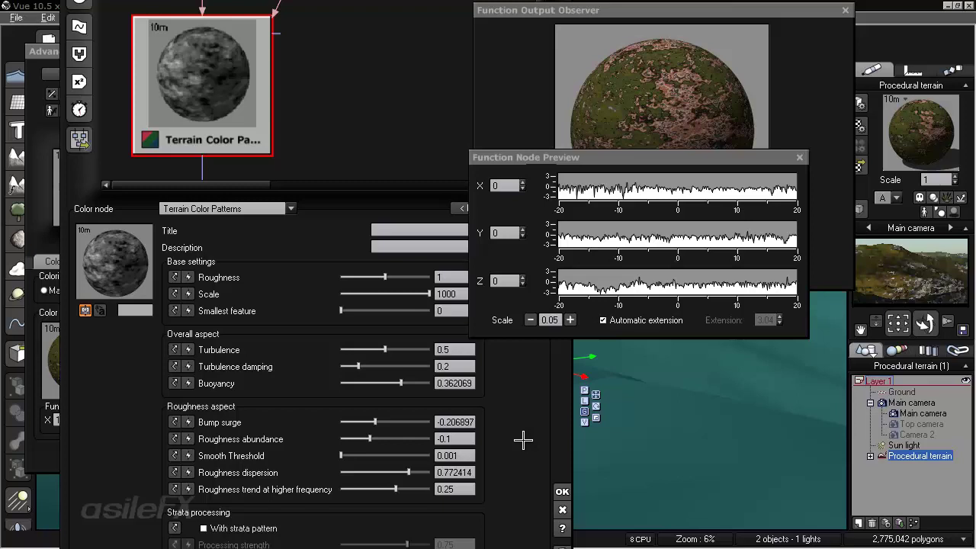
- Open the Color map node's color map for editing and set its upper and lower clamping modes to Clamp
left_click_drag(574, 150, 575, 267)
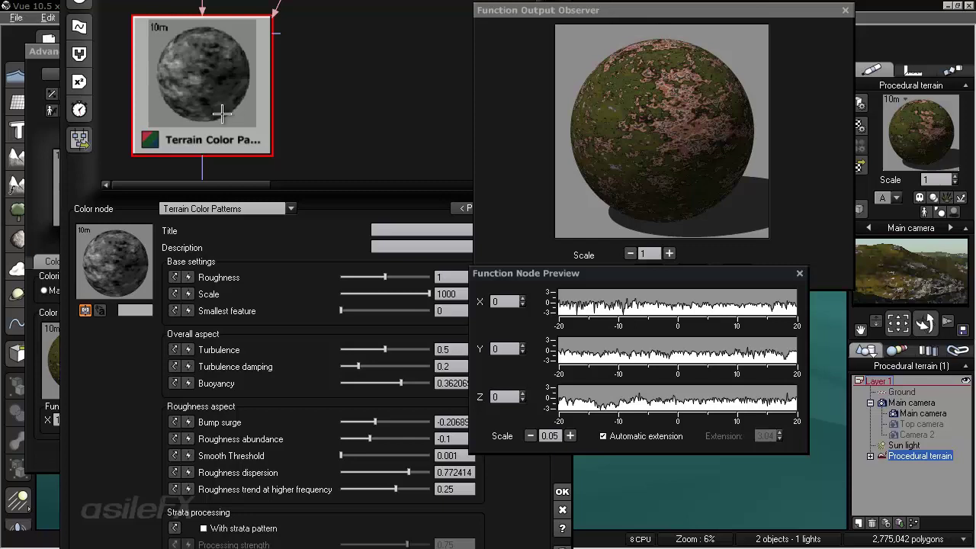
left_click(320, 101)
scroll(354, 152, "down", 3)
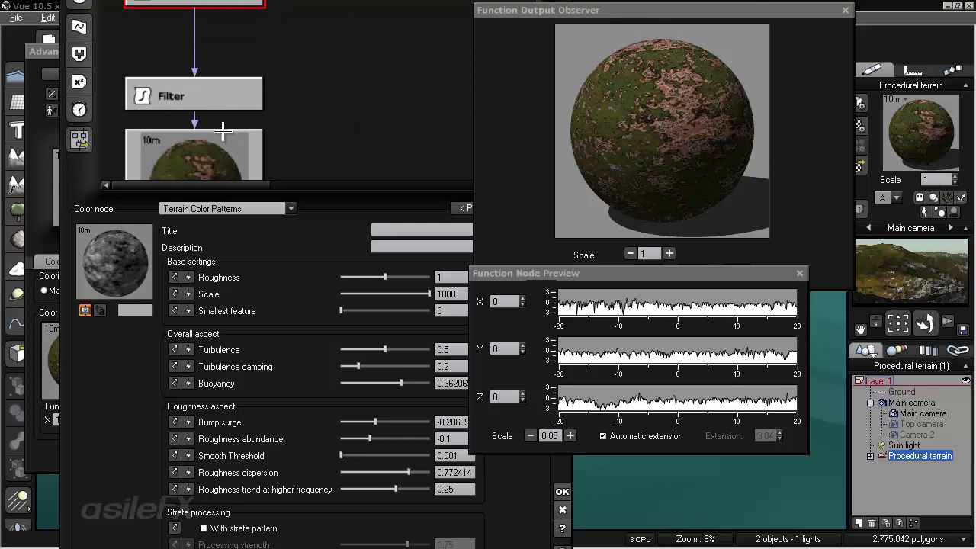
left_click(231, 166)
right_click(313, 271)
left_click(323, 276)
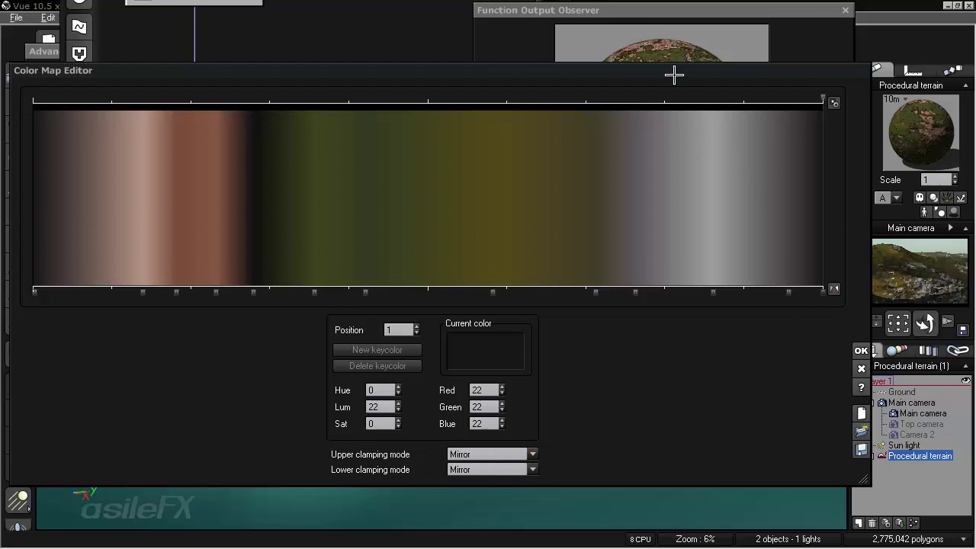
left_click_drag(674, 72, 700, 123)
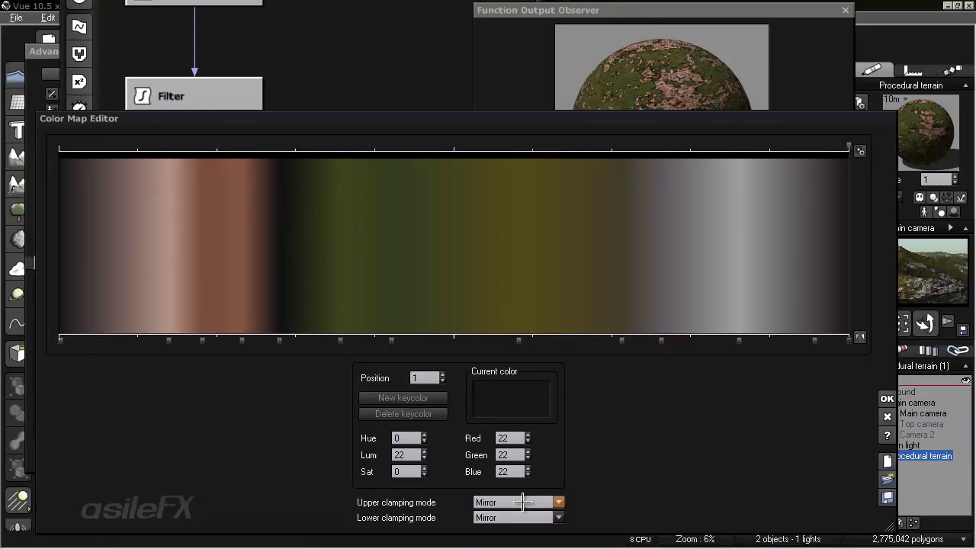
left_click(534, 501)
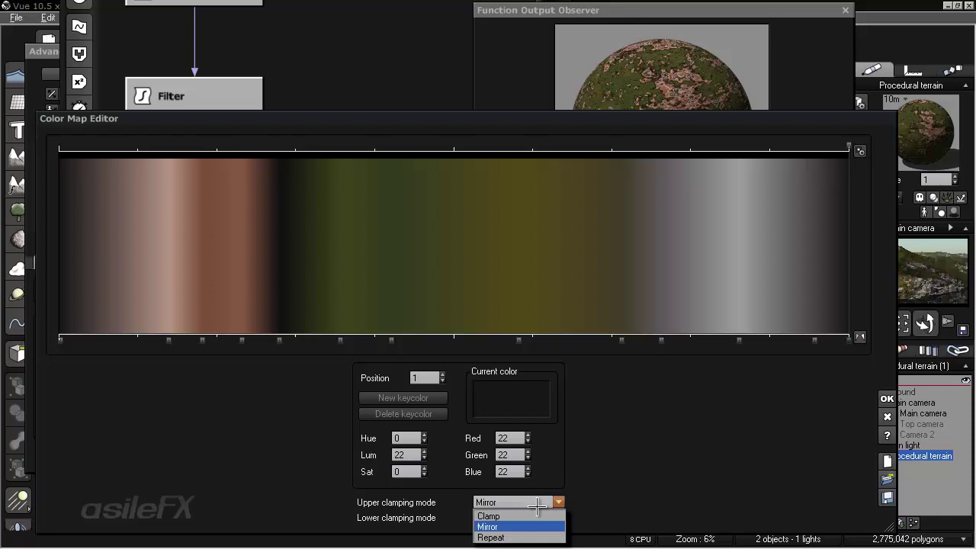
left_click(536, 517)
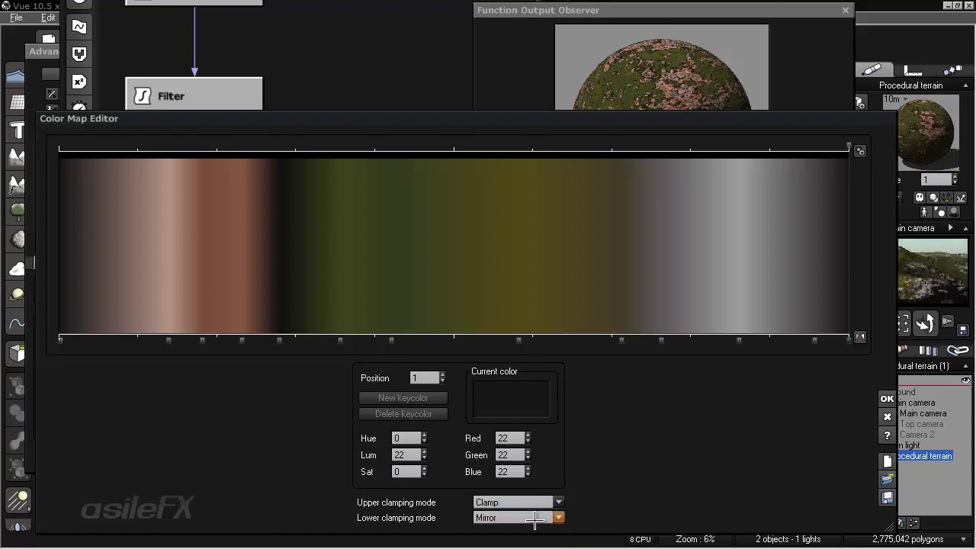
left_click(535, 518)
left_click(526, 427)
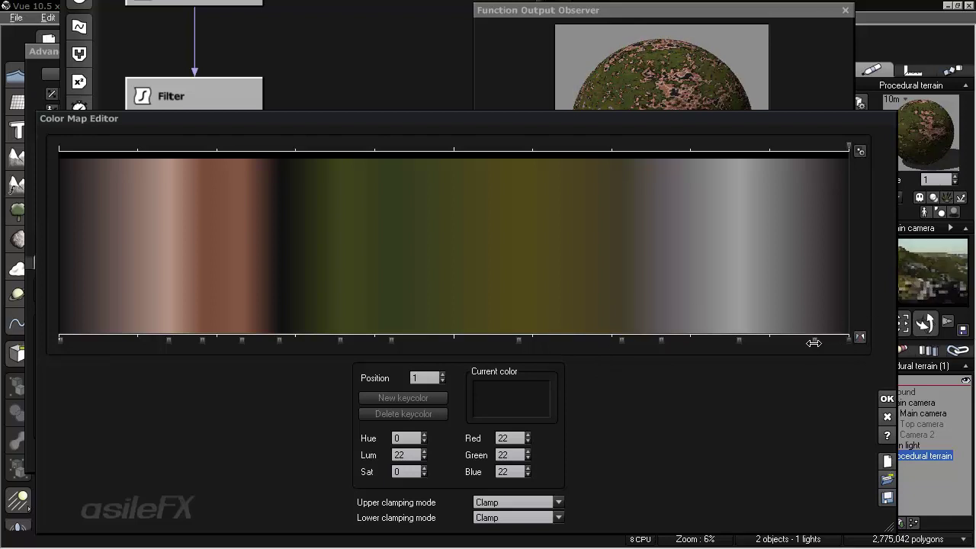
- Change the keycolor at position 1 of the color map to a light tan (red 179, green 154, blue 126)
left_click(813, 342)
right_click(497, 392)
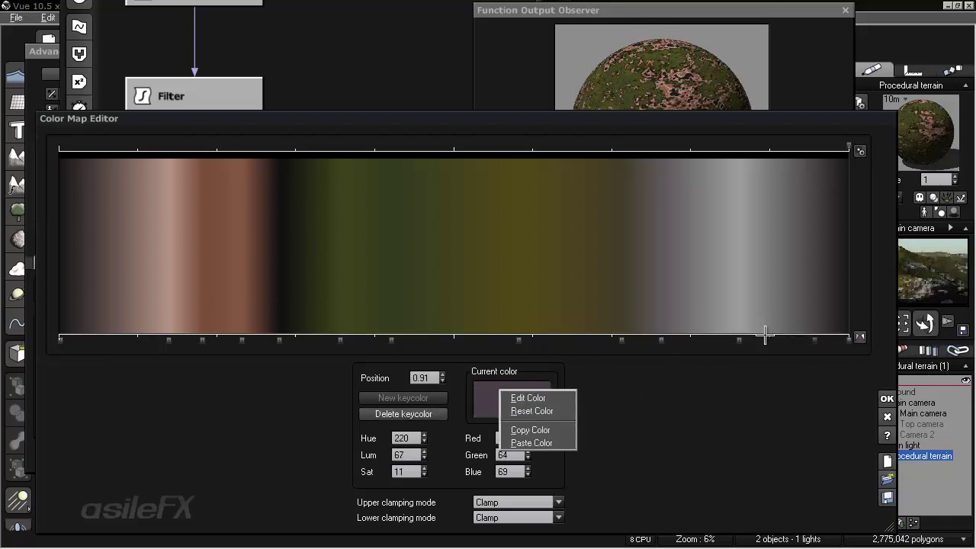
left_click(848, 340)
right_click(513, 402)
left_click(540, 410)
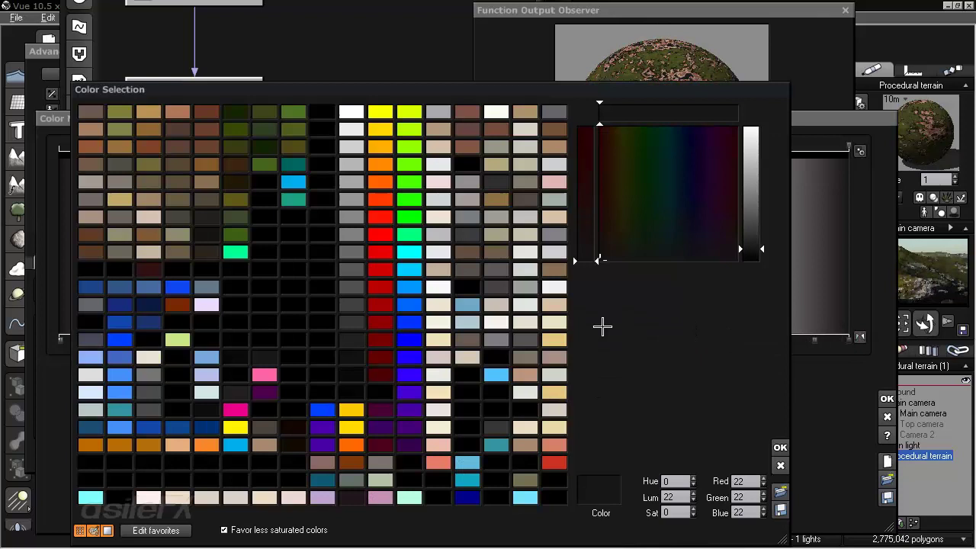
left_click(435, 130)
left_click(778, 446)
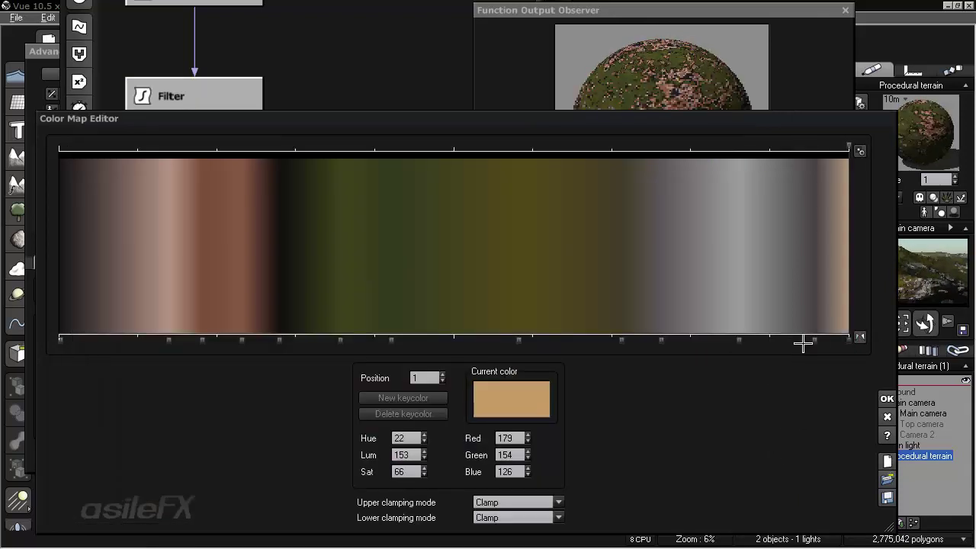
- Delete the dark keycolor near position 0.91 and accept the color map
left_click(811, 340)
left_click(442, 412)
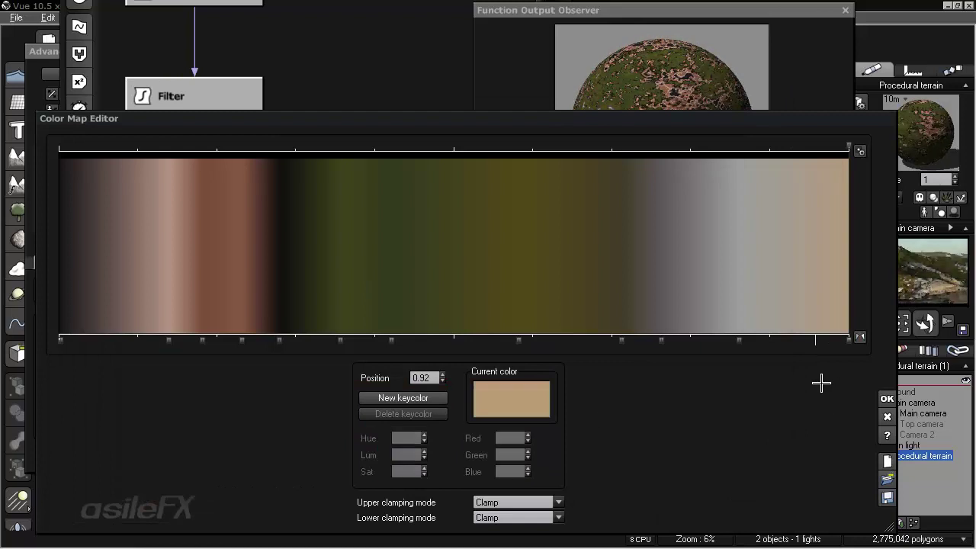
left_click(884, 396)
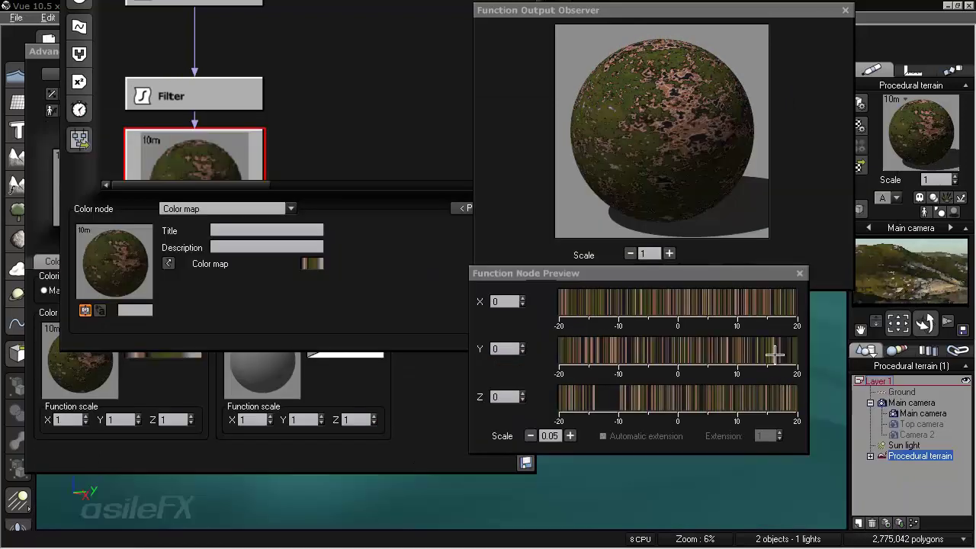
- Reopen the Color map node's color map and delete the dark keycolor at position -1
left_click_drag(659, 13, 721, 21)
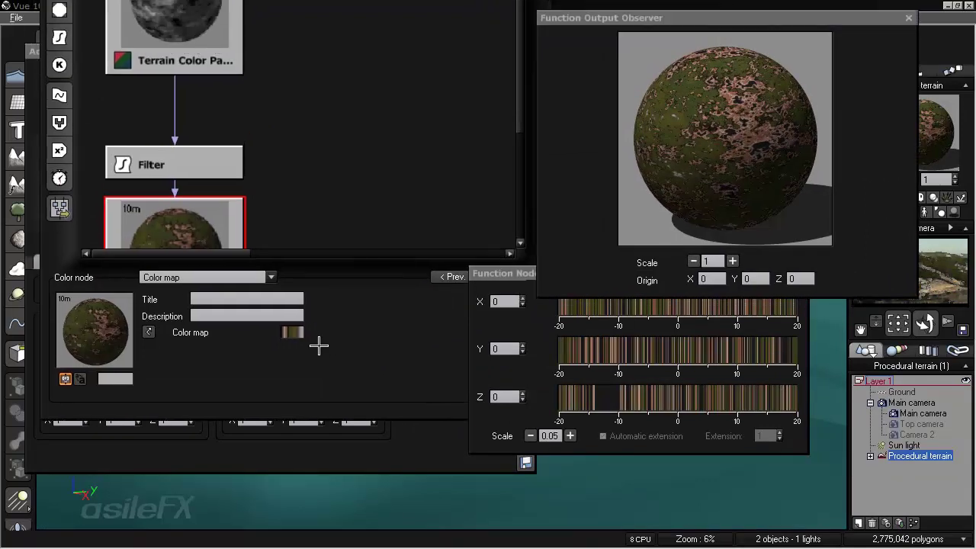
right_click(316, 333)
left_click(332, 342)
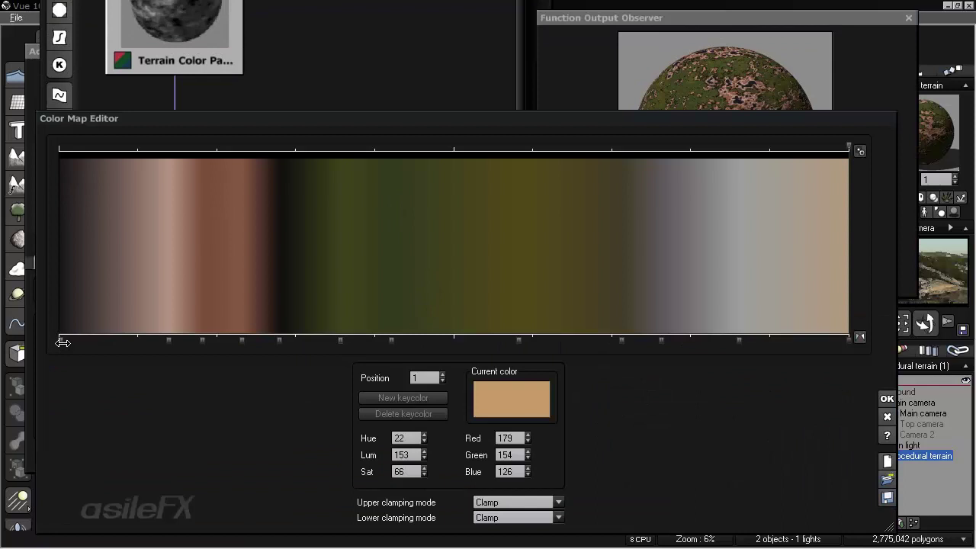
left_click(63, 343)
left_click(438, 413)
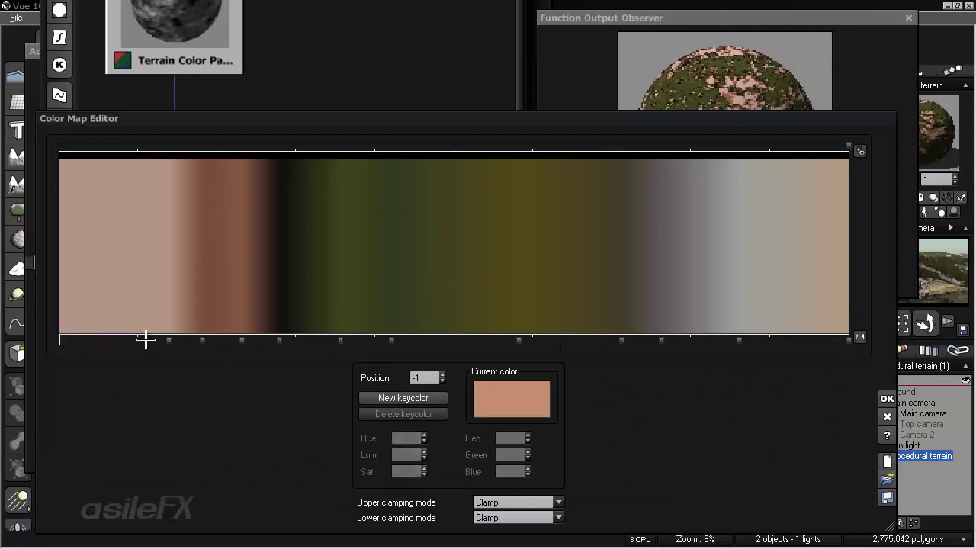
- Move the light pink keycolor to about -0.99 and the two reddish-brown keycolors to about -0.8 and -0.59
left_click_drag(168, 340, 64, 341)
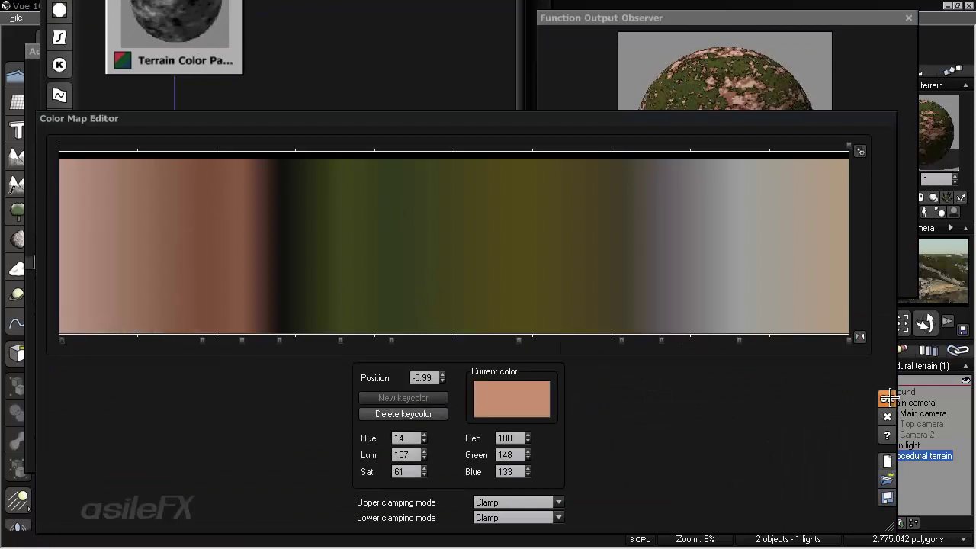
left_click_drag(202, 340, 136, 340)
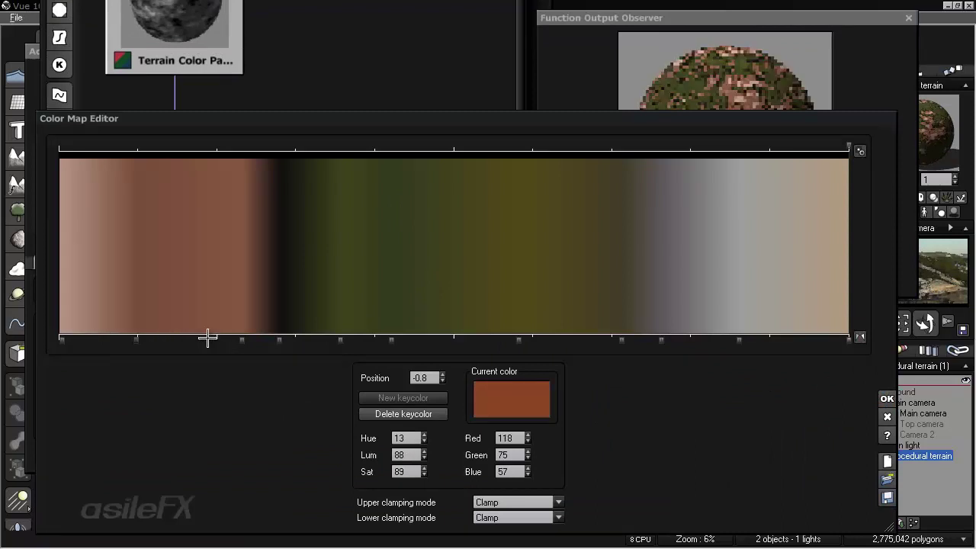
left_click_drag(242, 341, 219, 341)
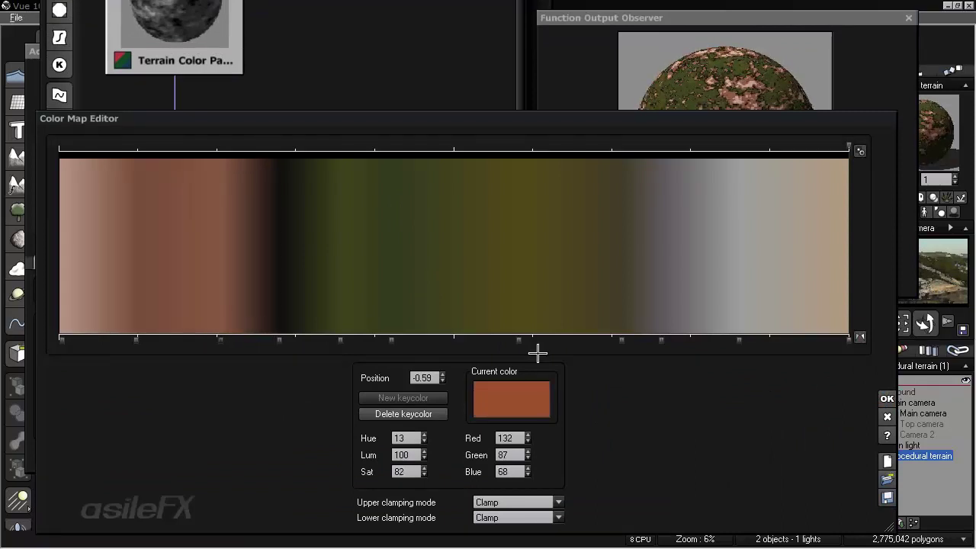
- Change the dark keycolor at position -0.44 to a dark gray (red 23, green 23, blue 22) and accept the color map
left_click(279, 341)
right_click(527, 403)
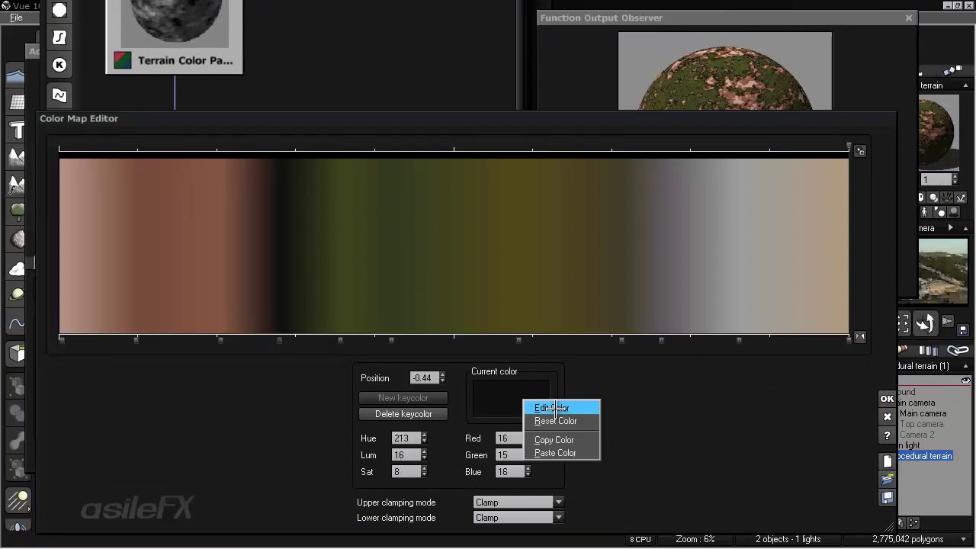
left_click(559, 405)
left_click(759, 243)
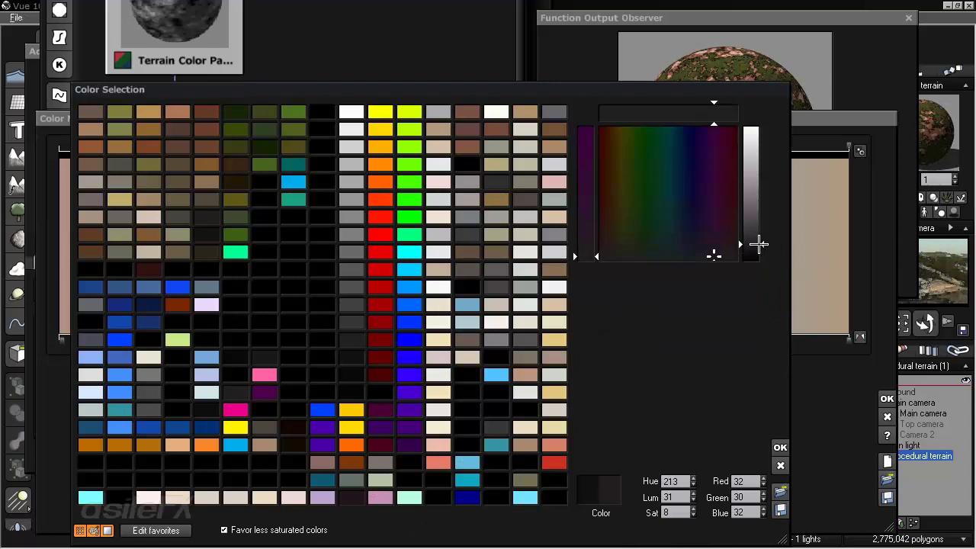
left_click(627, 252)
left_click(751, 232)
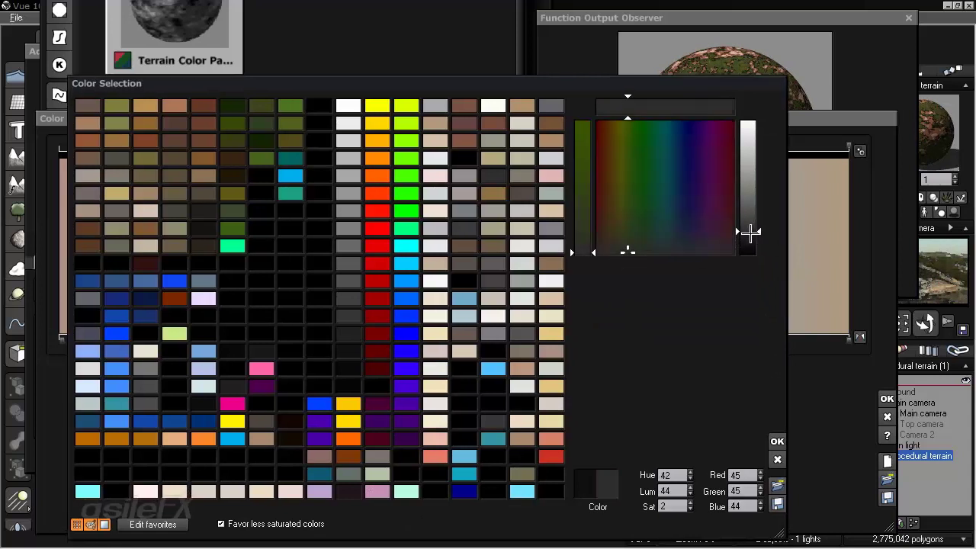
left_click_drag(750, 238, 749, 243)
left_click(776, 440)
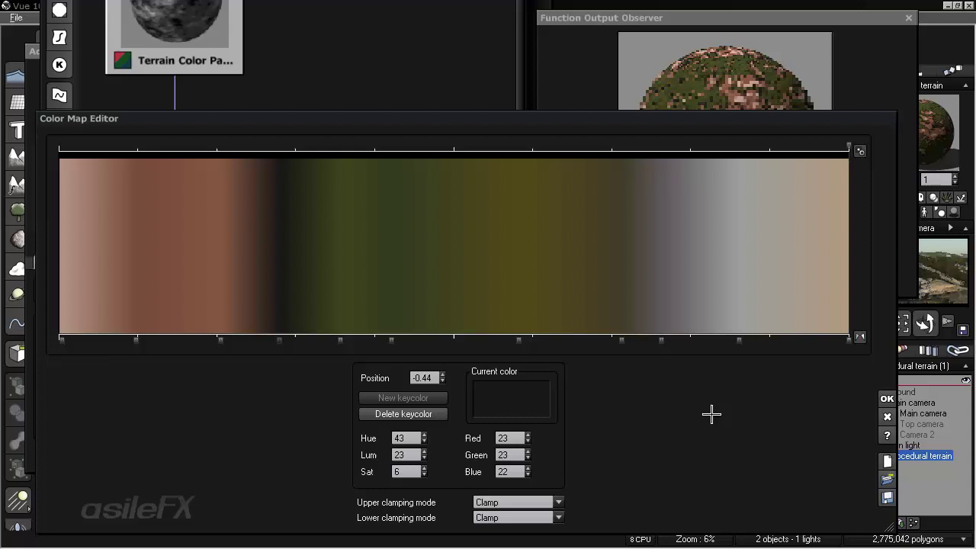
left_click(886, 397)
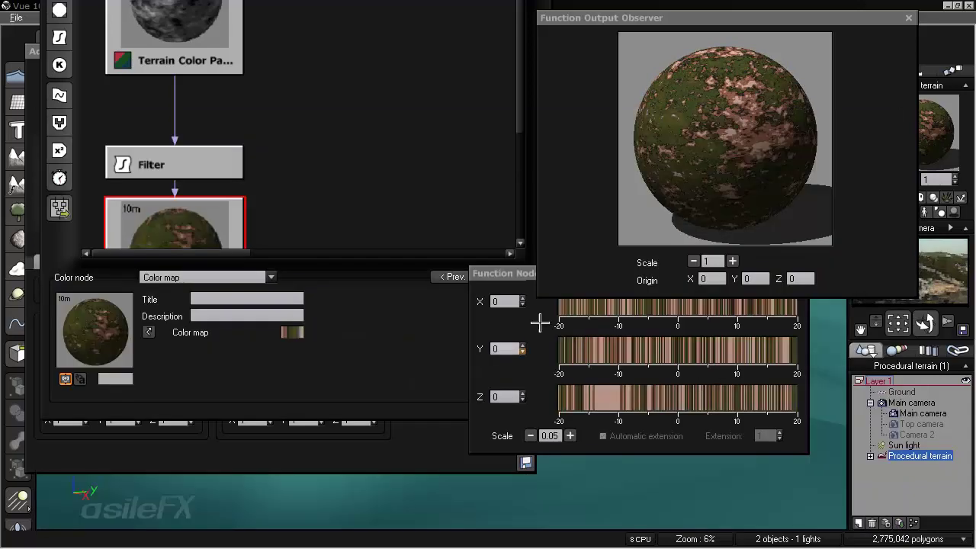
- Accept the color function and the material, render the main camera view, and close the finished render
left_click_drag(355, 388, 253, 461)
left_click(441, 357)
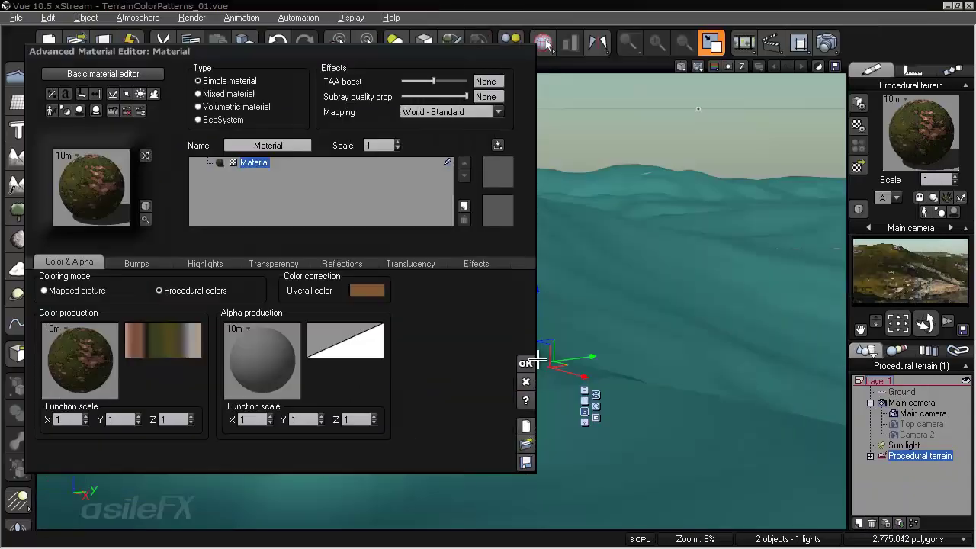
left_click(524, 362)
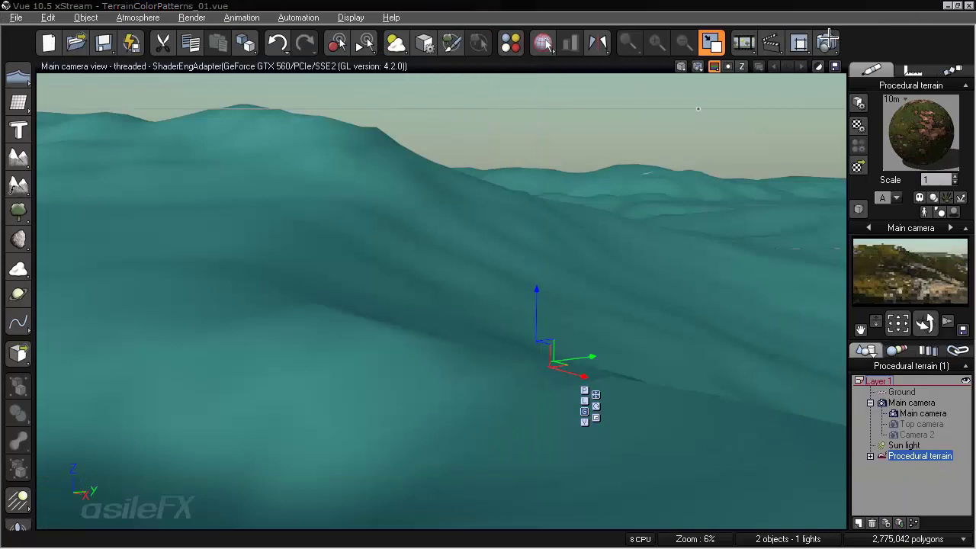
left_click(826, 42)
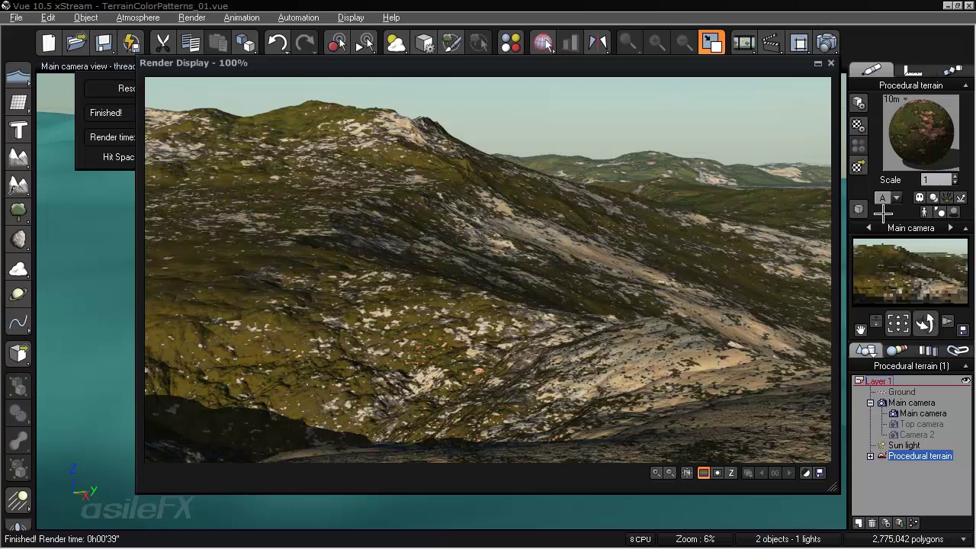
left_click(828, 66)
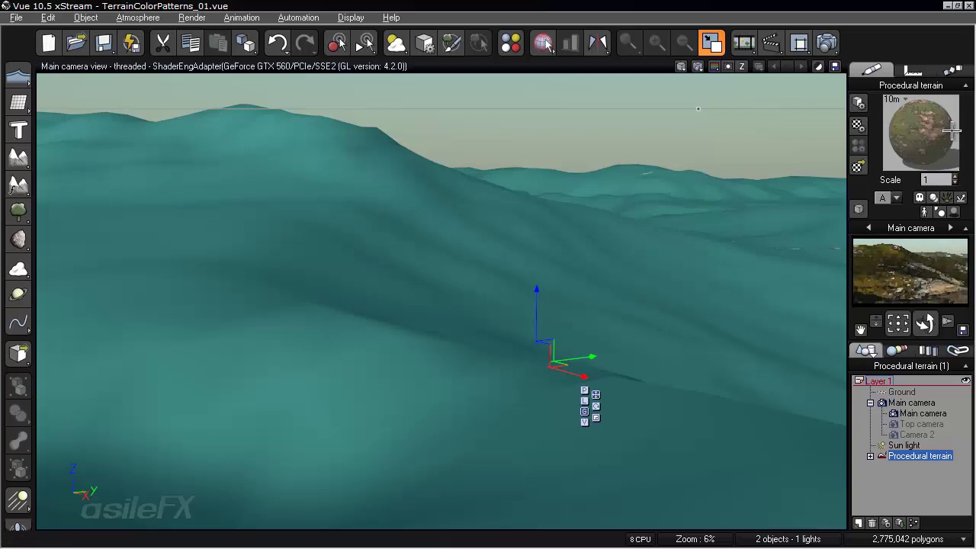
- Review the settings of the Terrain Color Patterns node in the terrain material's color function, including Buoyancy and the roughness aspect
right_click(918, 131)
left_click(895, 137)
double_click(73, 371)
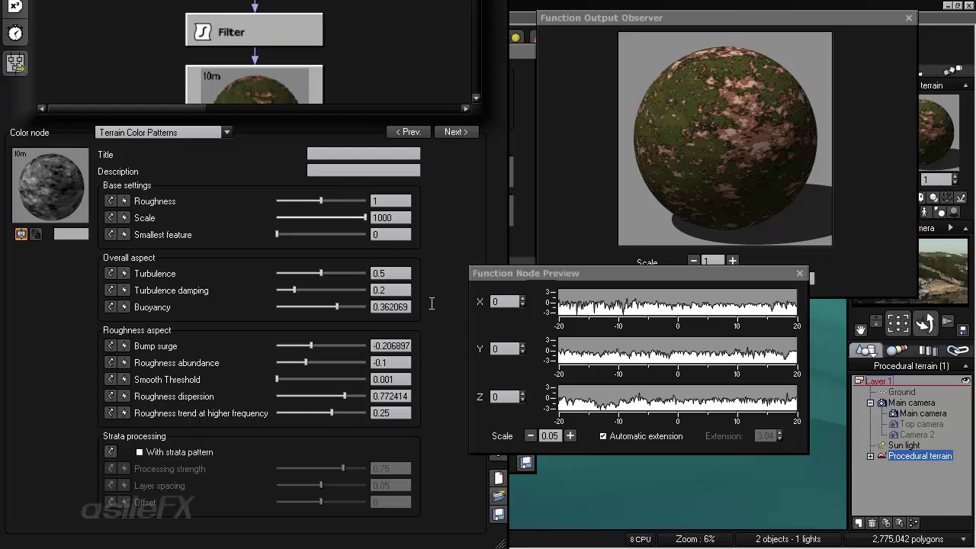
left_click_drag(445, 434, 357, 424)
left_click(410, 405)
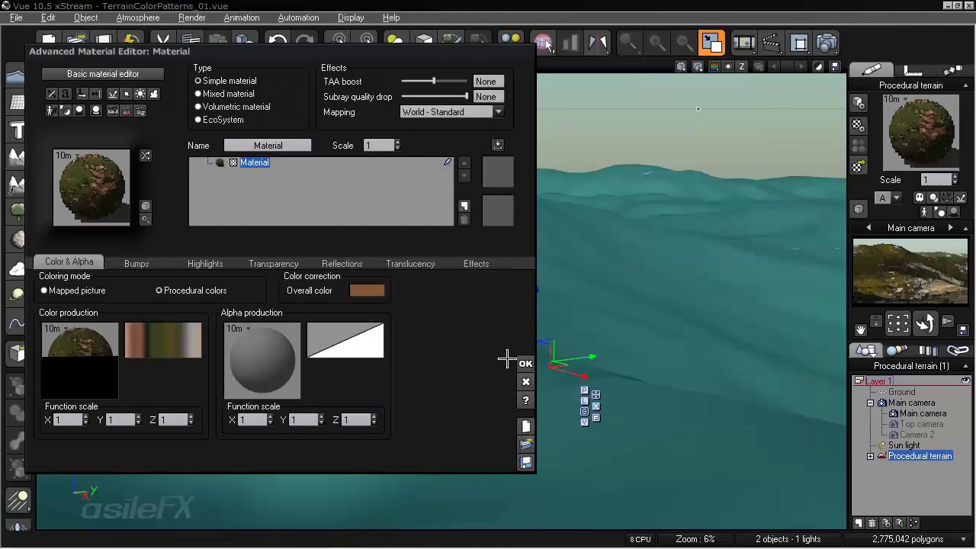
left_click(524, 362)
- Open the procedural terrain's altitude function and move the Terrain Fractal node aside to free space beside the Blender node
double_click(653, 306)
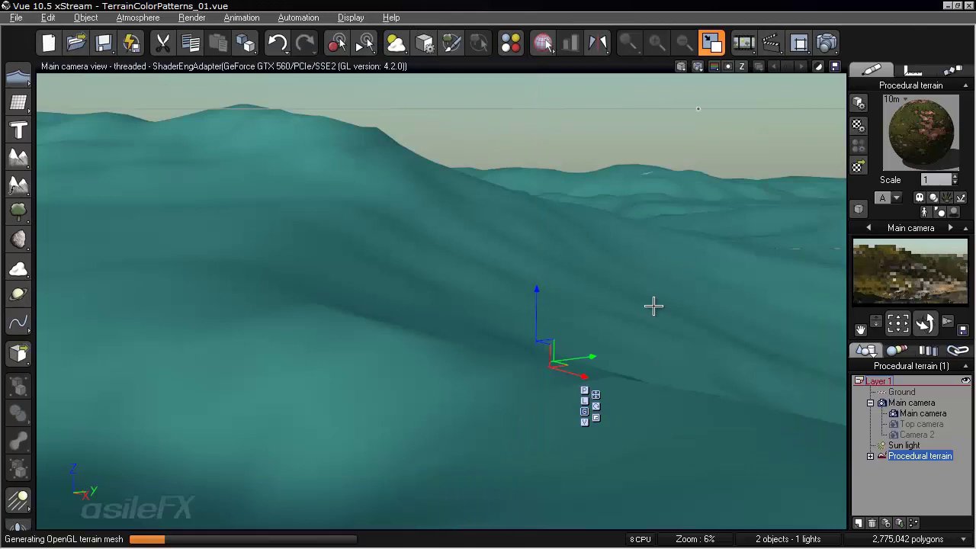
right_click_drag(233, 327, 190, 304)
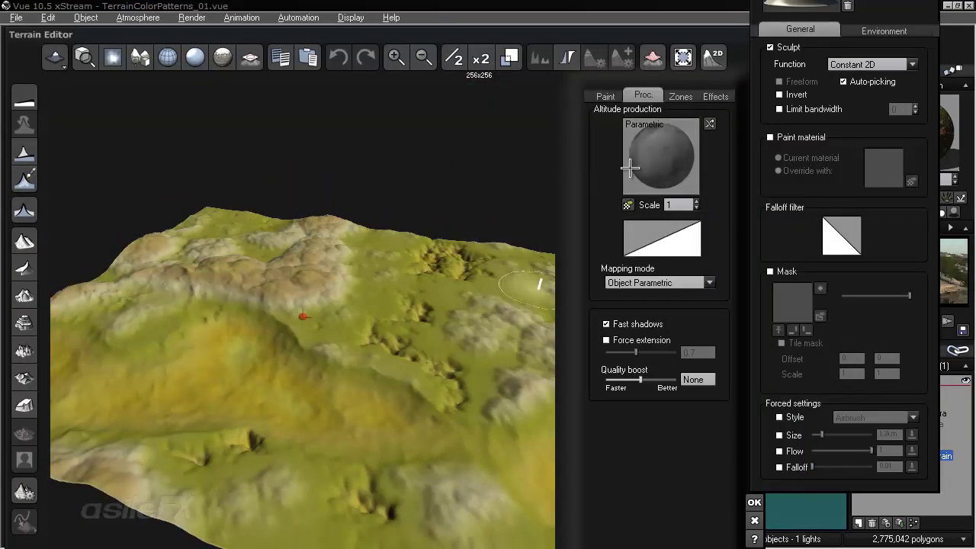
right_click(633, 143)
left_click(660, 160)
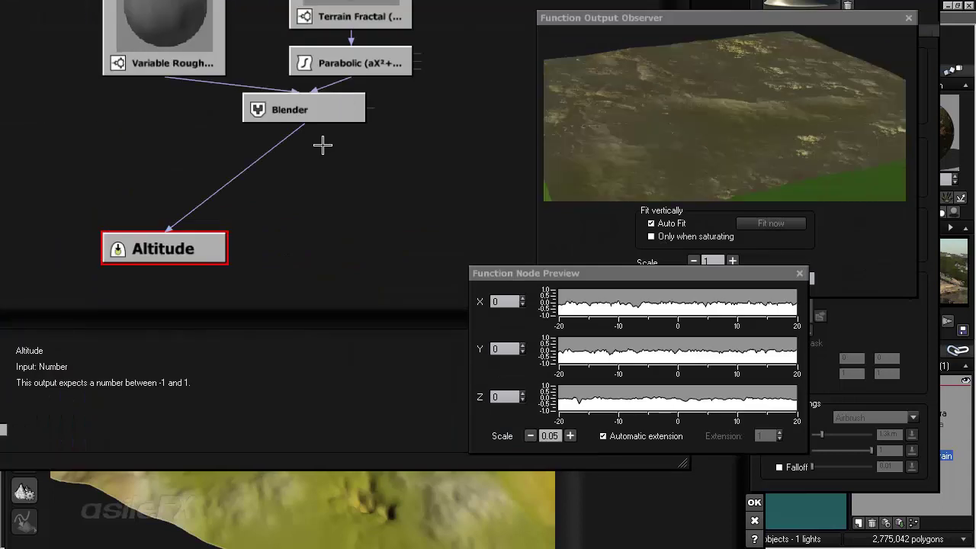
middle_click_drag(329, 182, 346, 285)
left_click(388, 100)
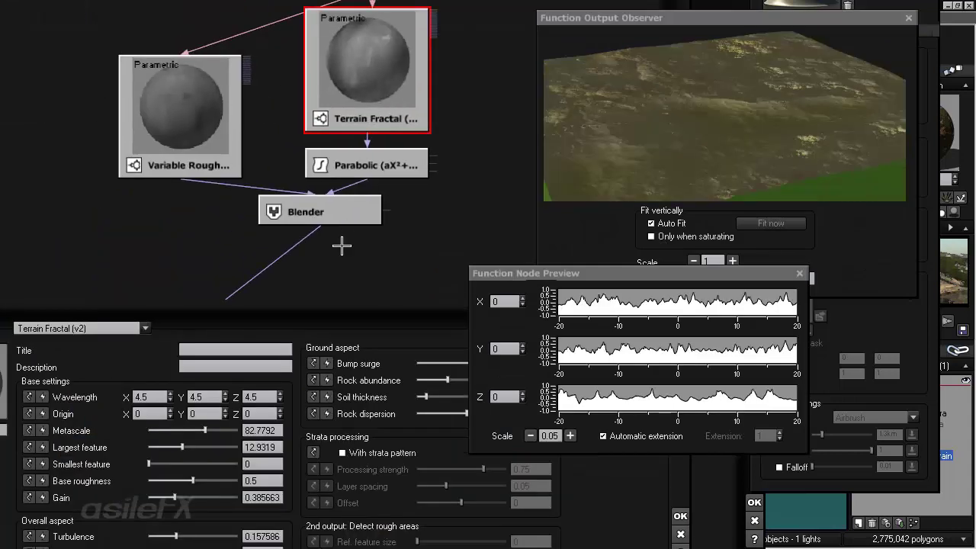
middle_click_drag(416, 203, 307, 159)
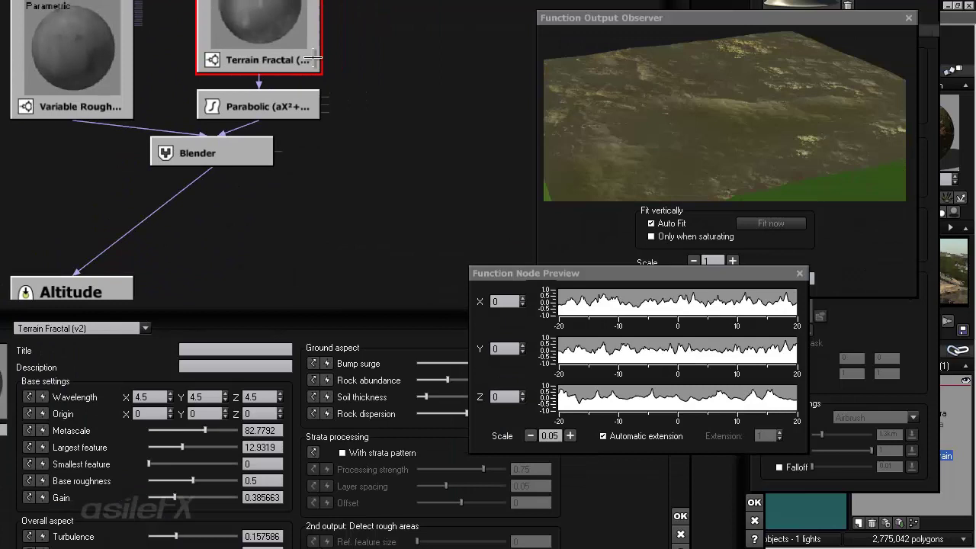
left_click_drag(282, 44, 374, 91)
- Add a Custom Dependency output node and feed it from the Terrain Fractal's "Very rough areas (more contrasted)" output
left_click(400, 211)
right_click(399, 210)
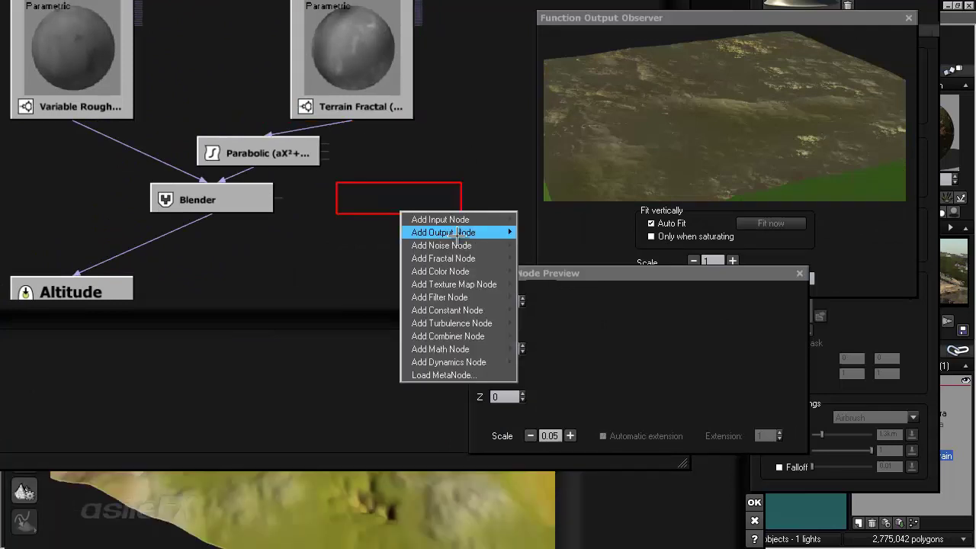
mouse_move(510, 231)
left_click(598, 245)
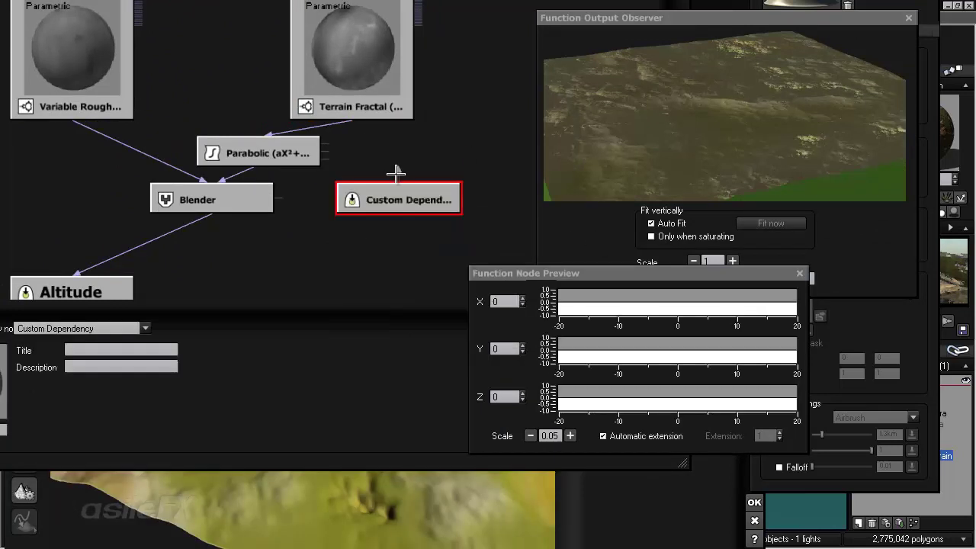
left_click_drag(395, 174, 371, 92)
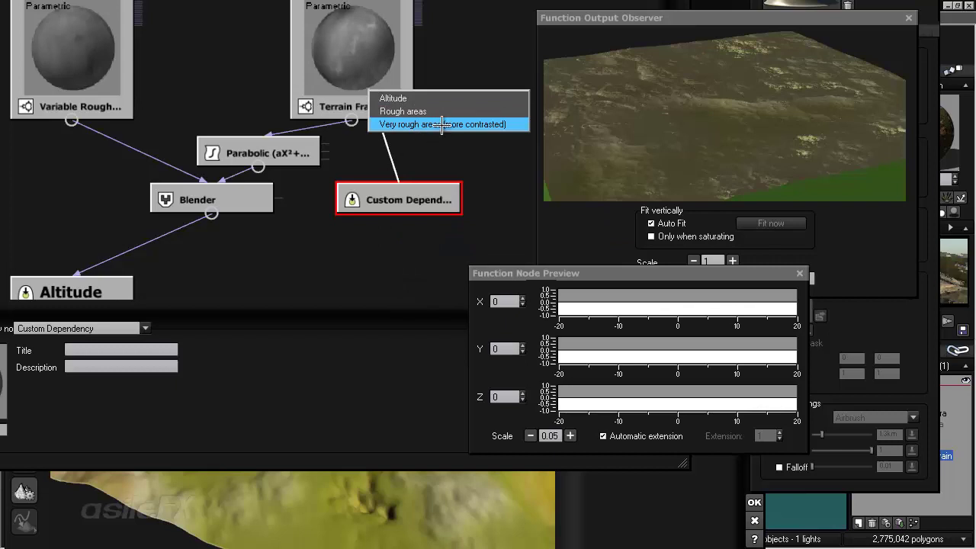
left_click(443, 125)
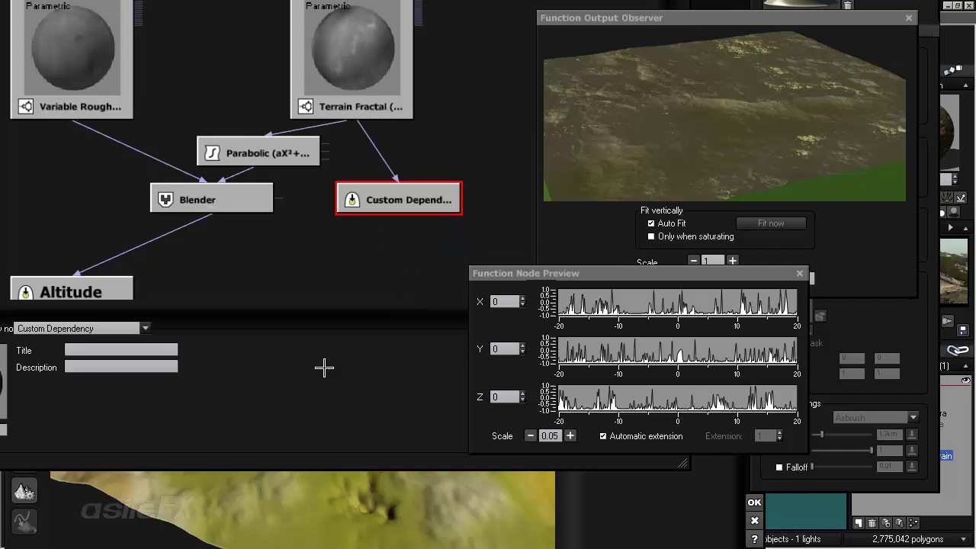
- Accept the altitude function and the terrain edits to return to the scene
left_click_drag(324, 368, 29, 369)
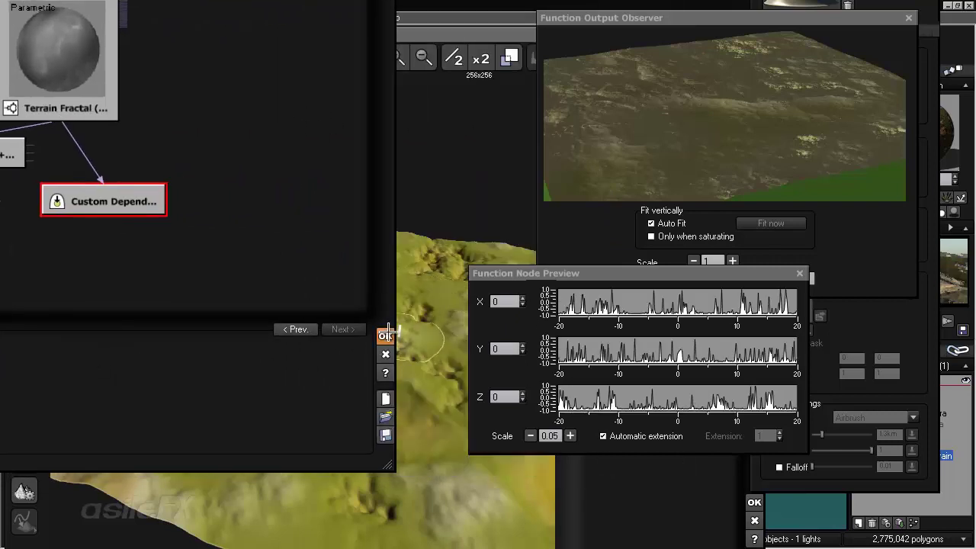
left_click(385, 335)
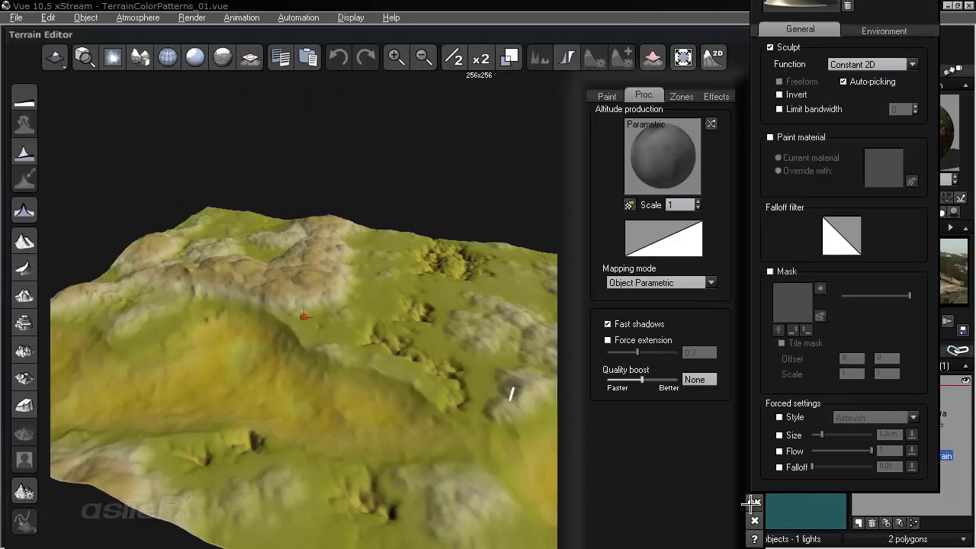
left_click(752, 503)
right_click(898, 130)
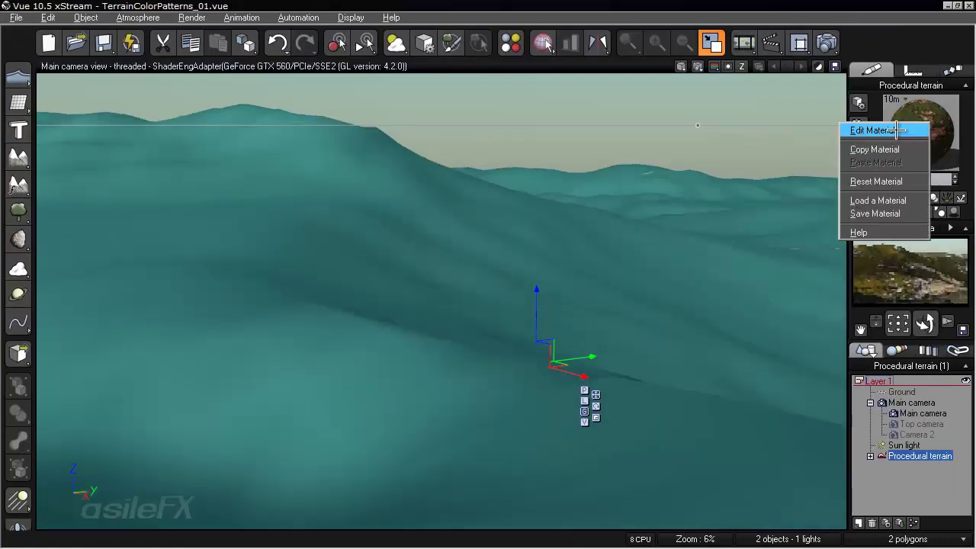
left_click(897, 130)
right_click(85, 345)
left_click(97, 350)
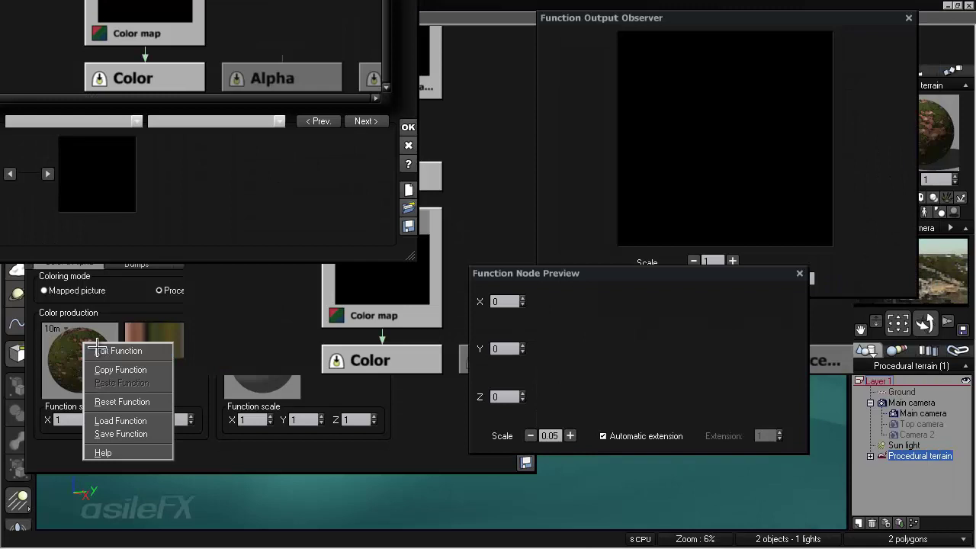
left_click(408, 404)
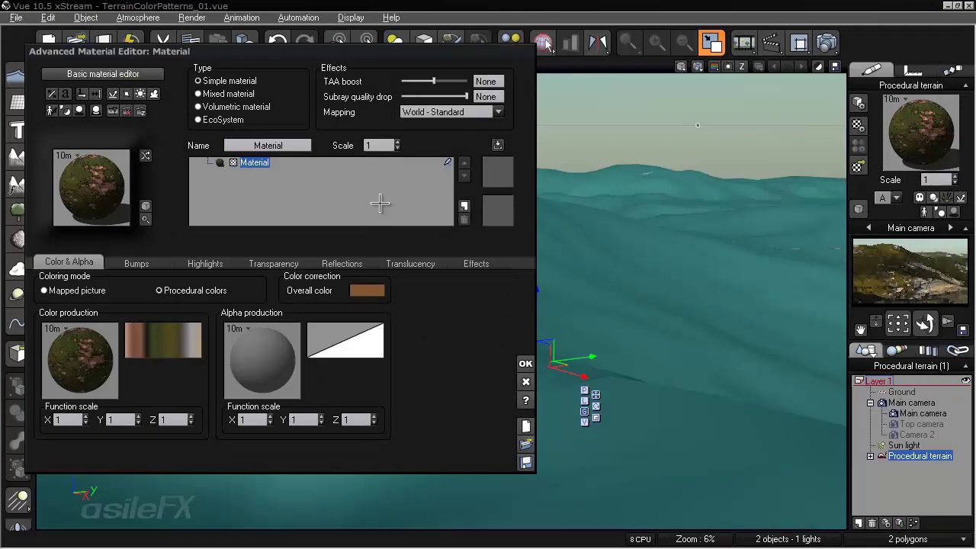
- Close the material editor and save the scene incrementally as TerrainColorPatterns_02.vue
left_click(525, 364)
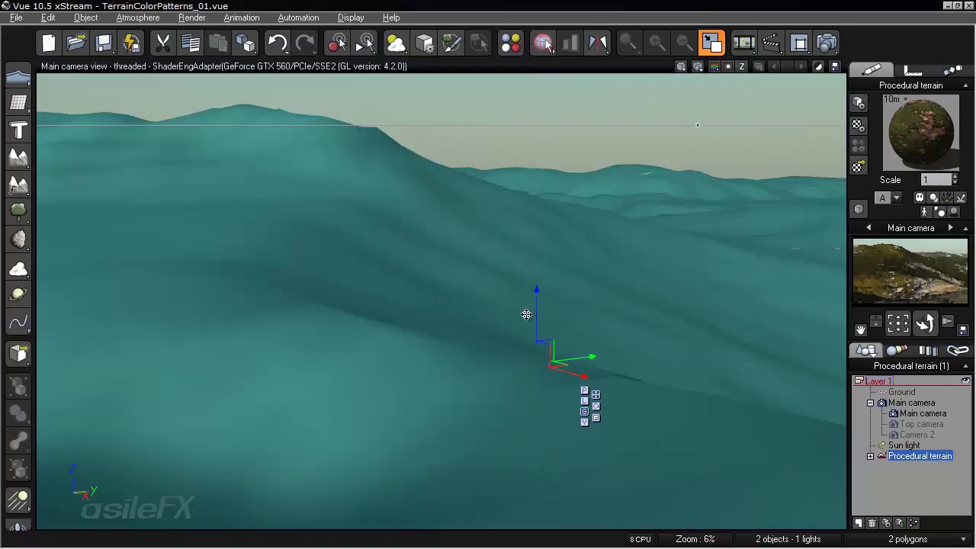
key("ctrl+alt+s")
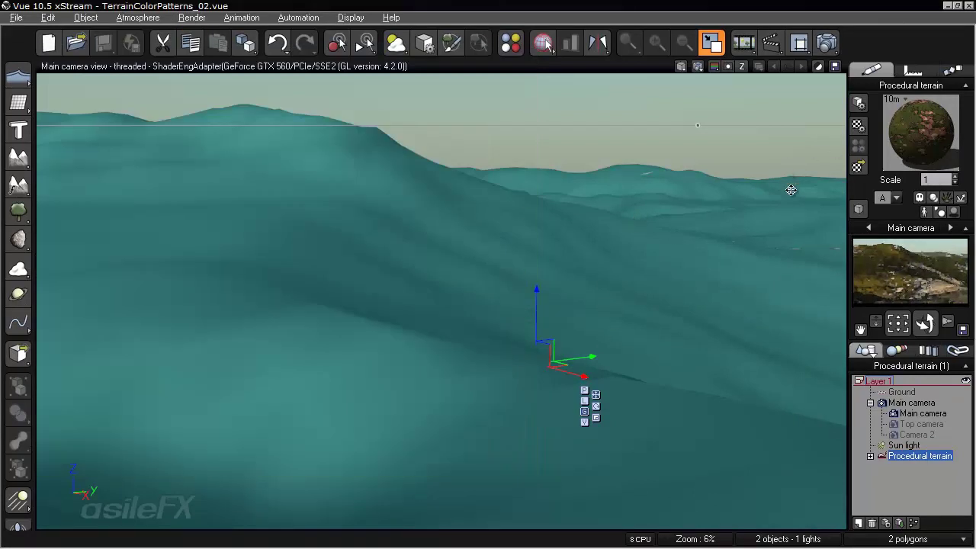
- Reopen the terrain material's color function and expose the Terrain Color Patterns node's Buoyancy parameter as a node input
double_click(915, 135)
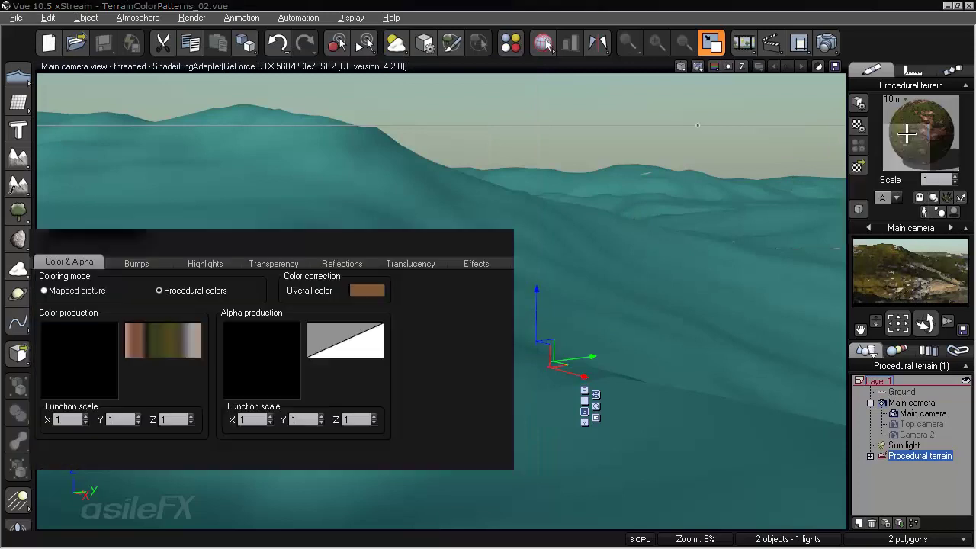
right_click(61, 355)
left_click(84, 367)
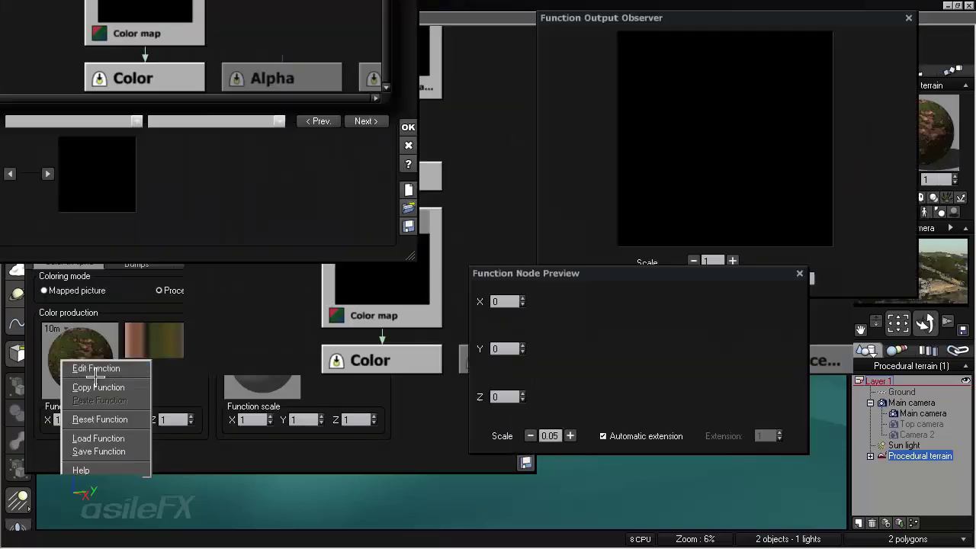
left_click_drag(367, 154, 434, 460)
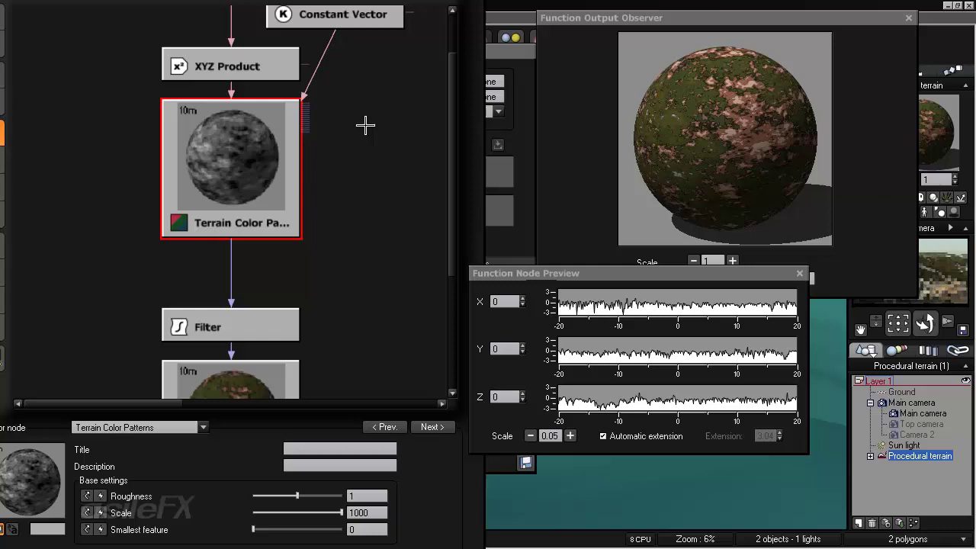
left_click_drag(365, 126, 266, 235)
left_click_drag(418, 507, 427, 369)
left_click(99, 462)
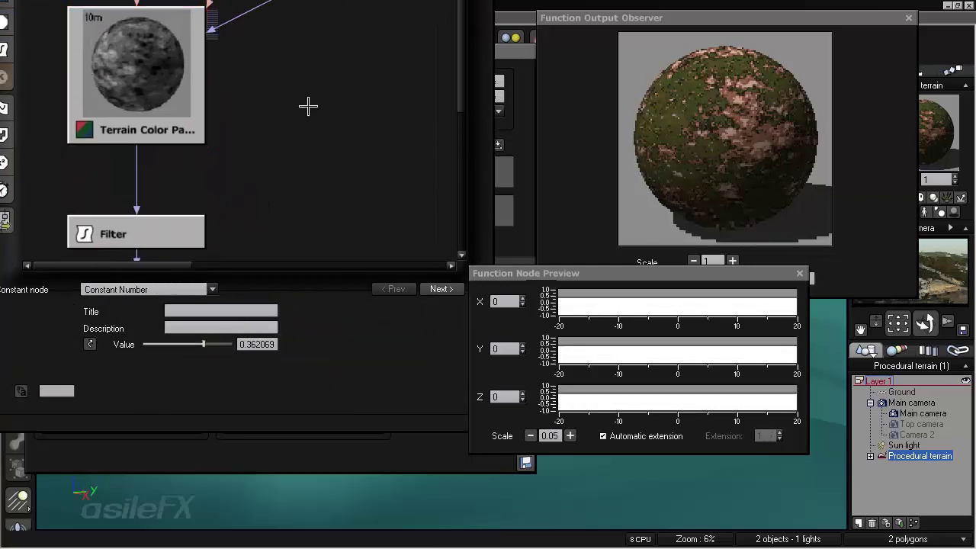
- Add an External Dependency input node and set its dependency to the Procedural terrain's Custom Dependency
left_click(270, 234)
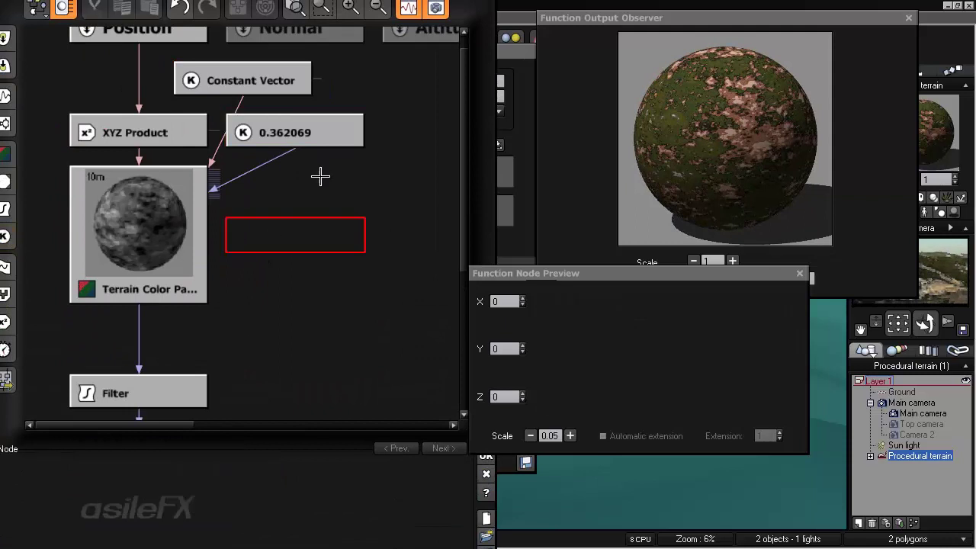
right_click(338, 178)
mouse_move(343, 180)
left_click(476, 106)
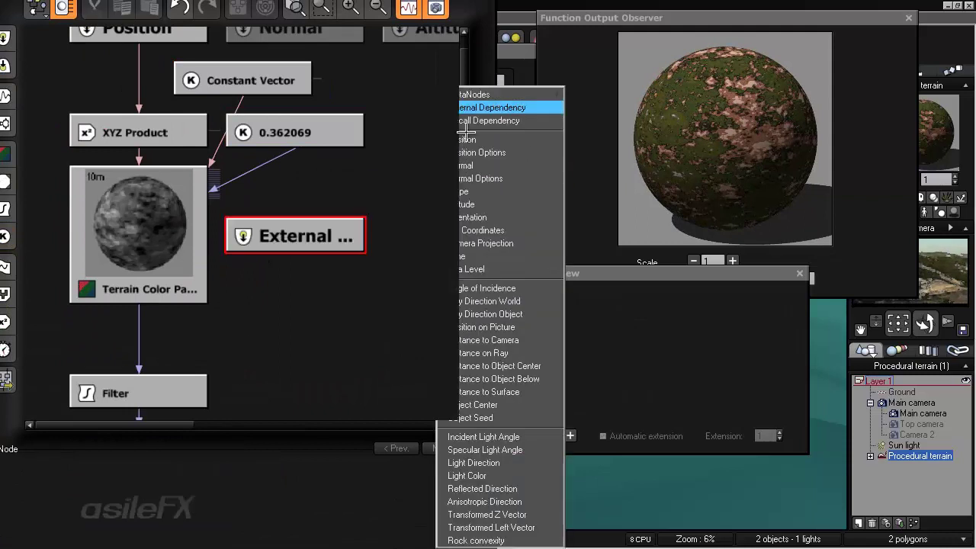
left_click(252, 506)
mouse_move(221, 497)
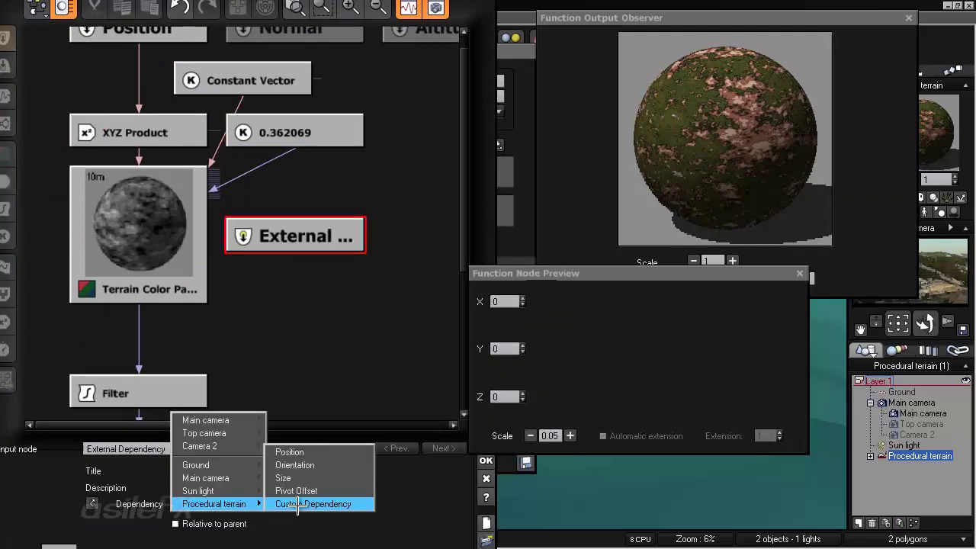
left_click(305, 503)
- Drive the Buoyancy input from the External Dependency node, placed beside the Constant Vector node, and delete the replaced constant number node
left_click_drag(271, 228, 376, 79)
left_click_drag(293, 148, 417, 69)
left_click(316, 130)
key("Delete")
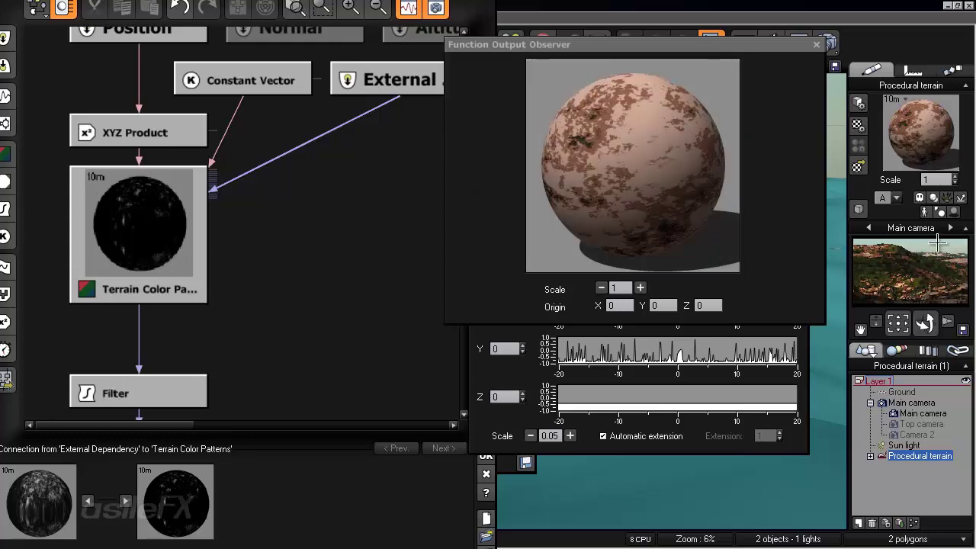
- Insert a Filter node between External Dependency and the Buoyancy input, placing it below External Dependency with the XYZ Product node alongside
left_click_drag(652, 48, 653, 106)
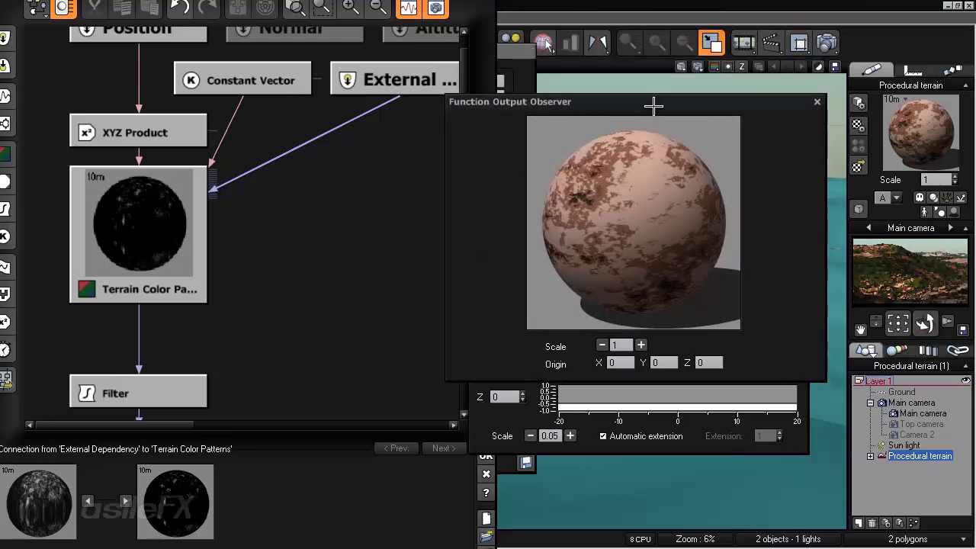
left_click(319, 135)
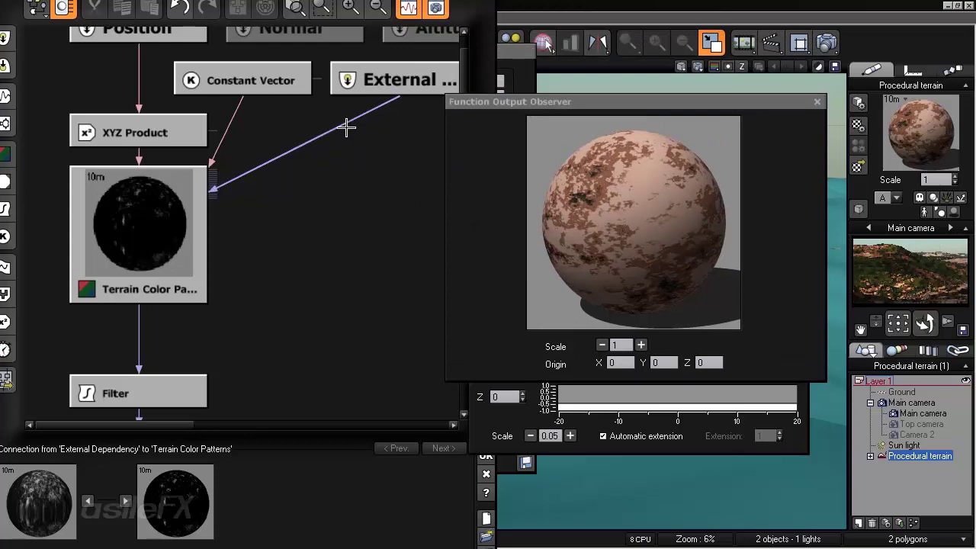
left_click(346, 126)
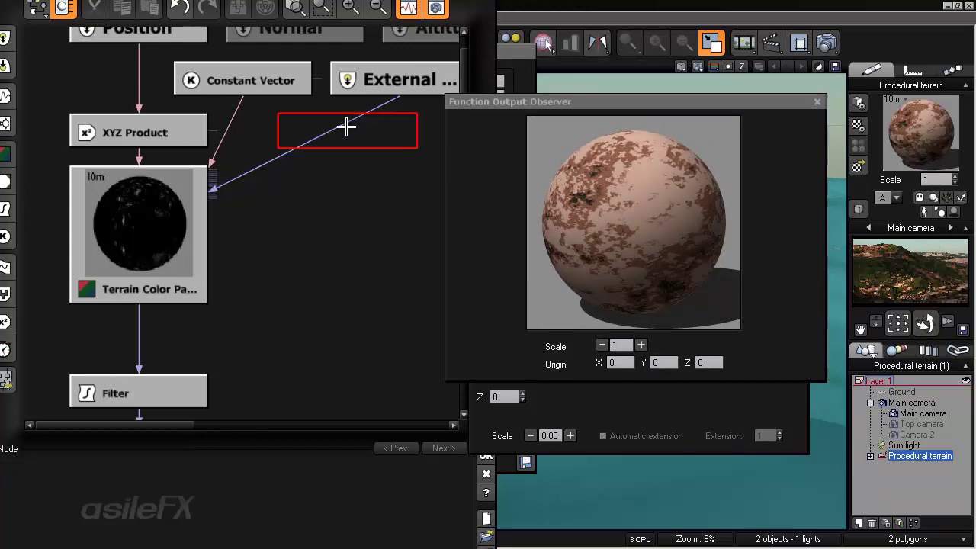
left_click(343, 128)
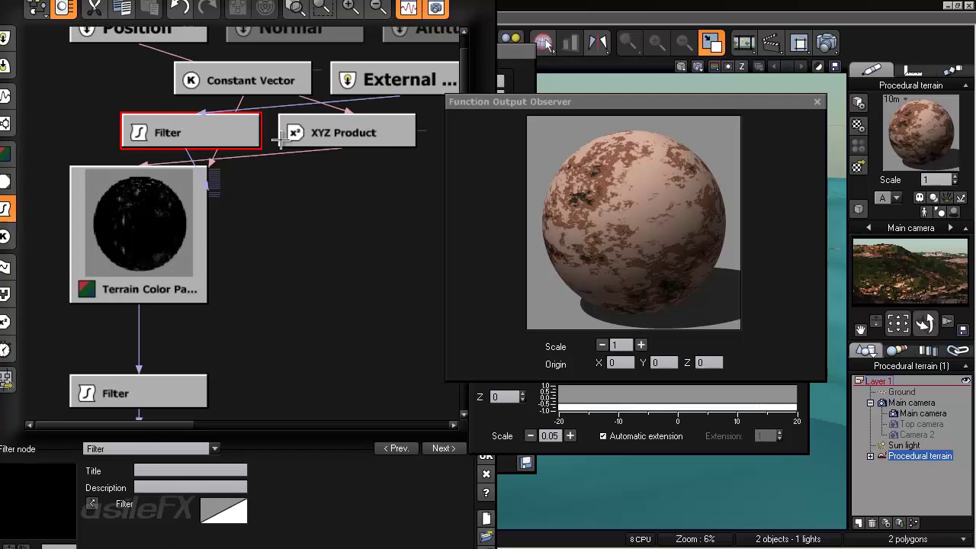
left_click_drag(191, 132, 348, 175)
left_click_drag(372, 131, 261, 115)
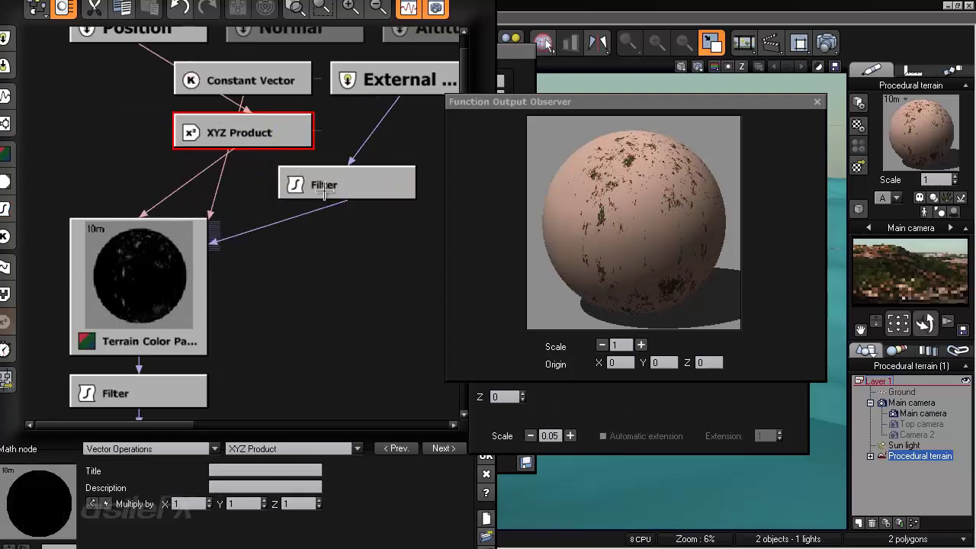
left_click_drag(322, 187, 375, 134)
- Try the Opposite (-X) type on the new filter node, and set its type to Map
left_click(165, 450)
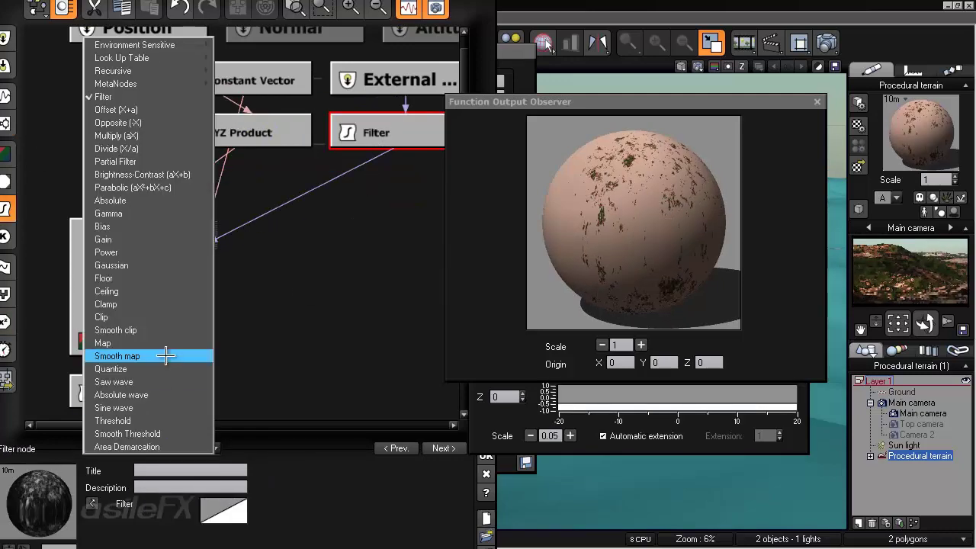
left_click(178, 123)
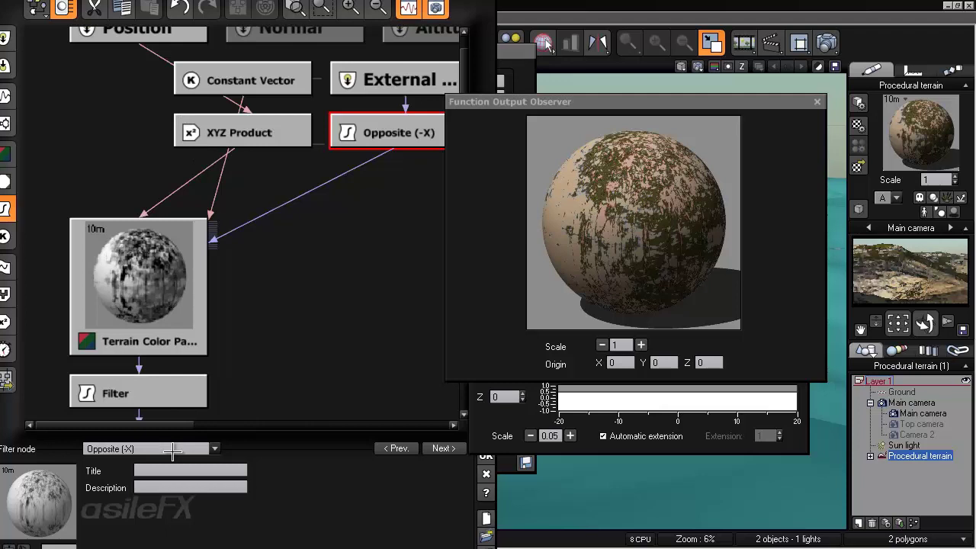
left_click(156, 449)
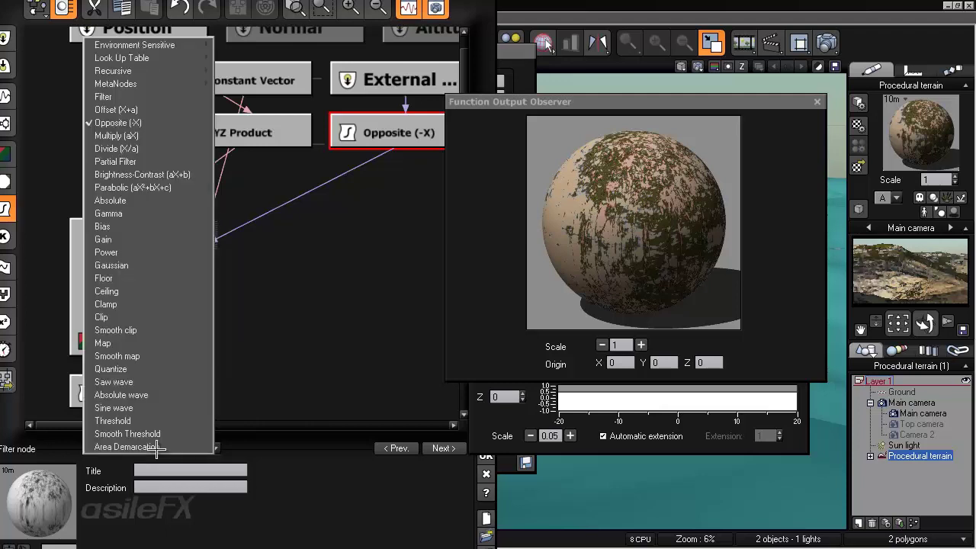
left_click(191, 341)
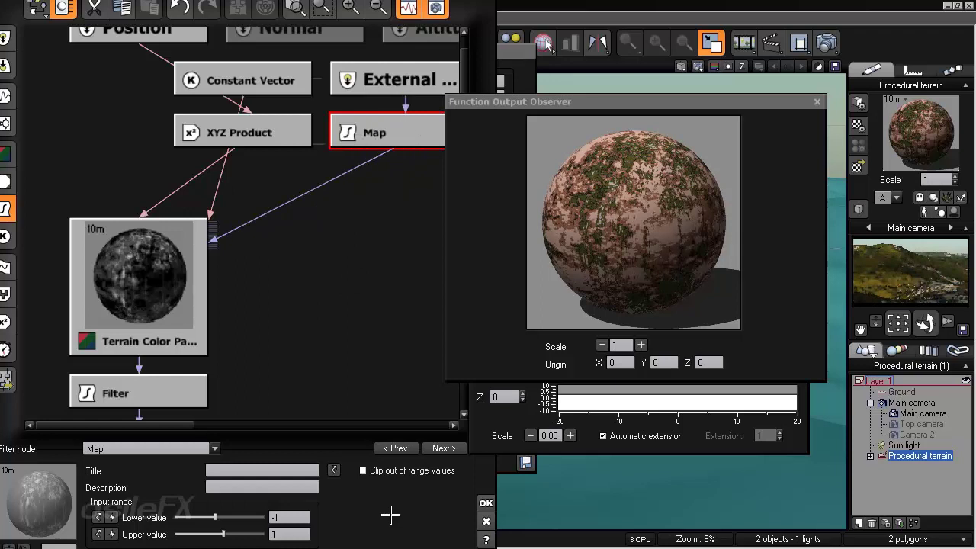
- Try several lower values for the Map filter's output range, and set that lower value to -1
left_click_drag(389, 518, 408, 418)
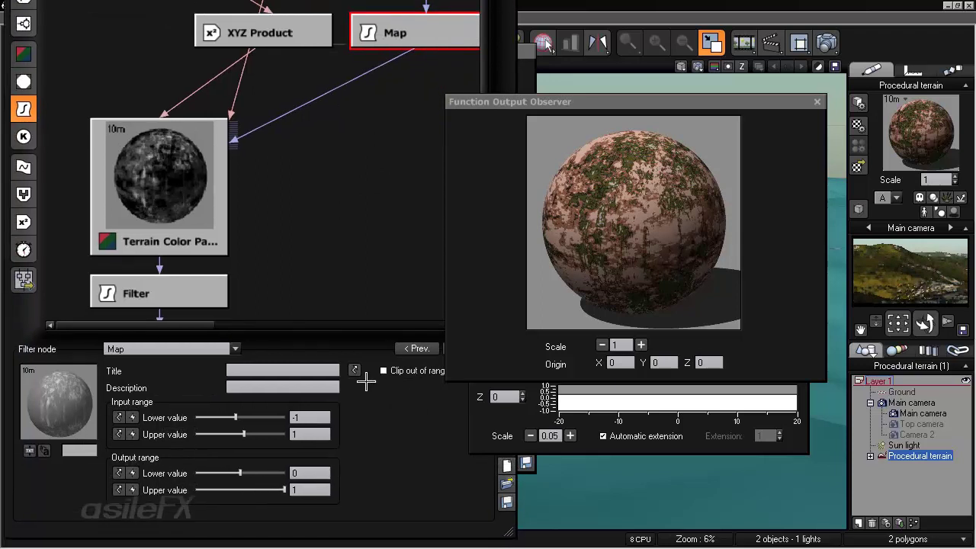
left_click_drag(300, 467, 252, 476)
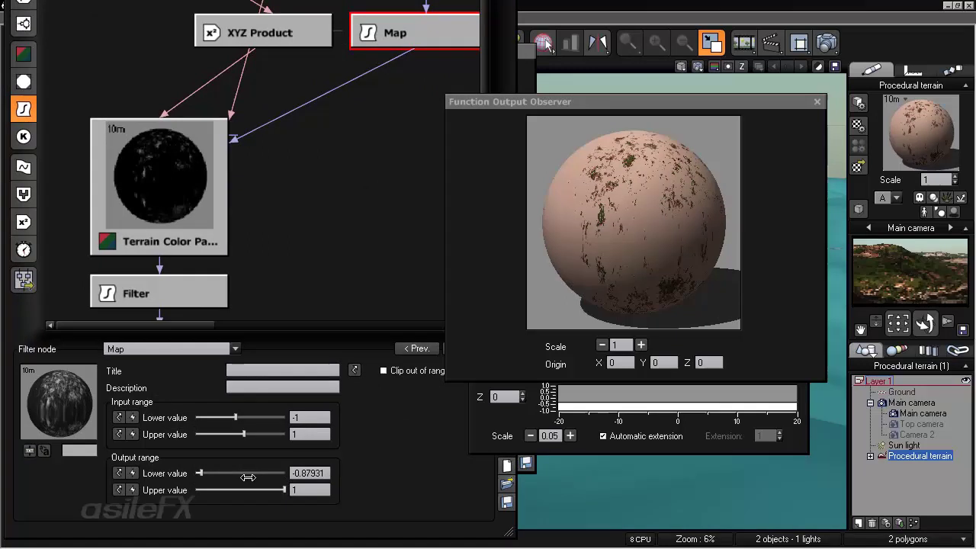
left_click_drag(249, 477, 349, 475)
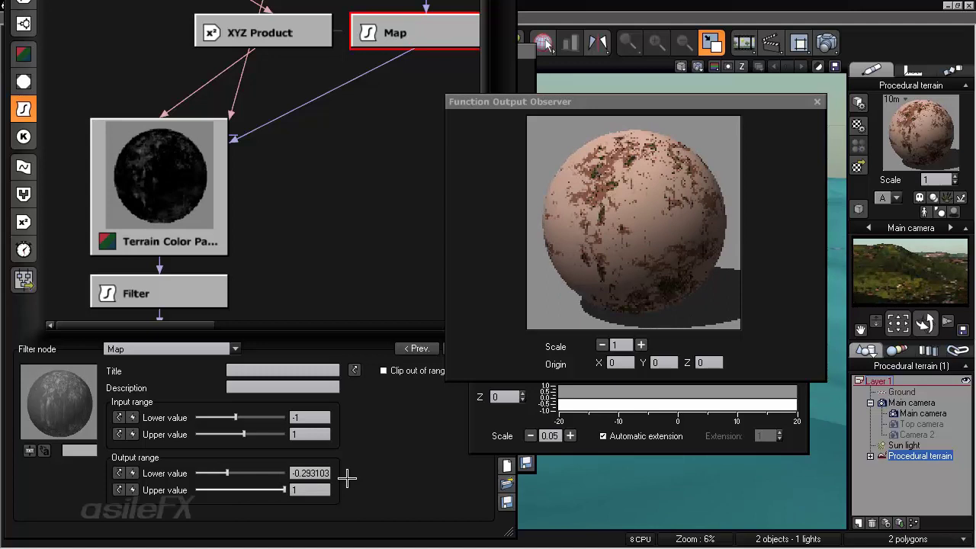
left_click(247, 473)
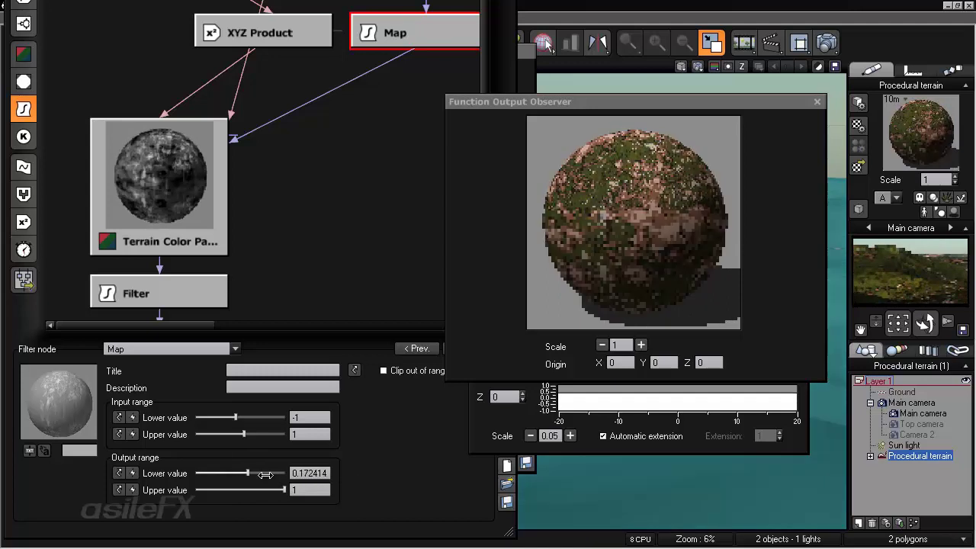
left_click_drag(260, 473, 278, 473)
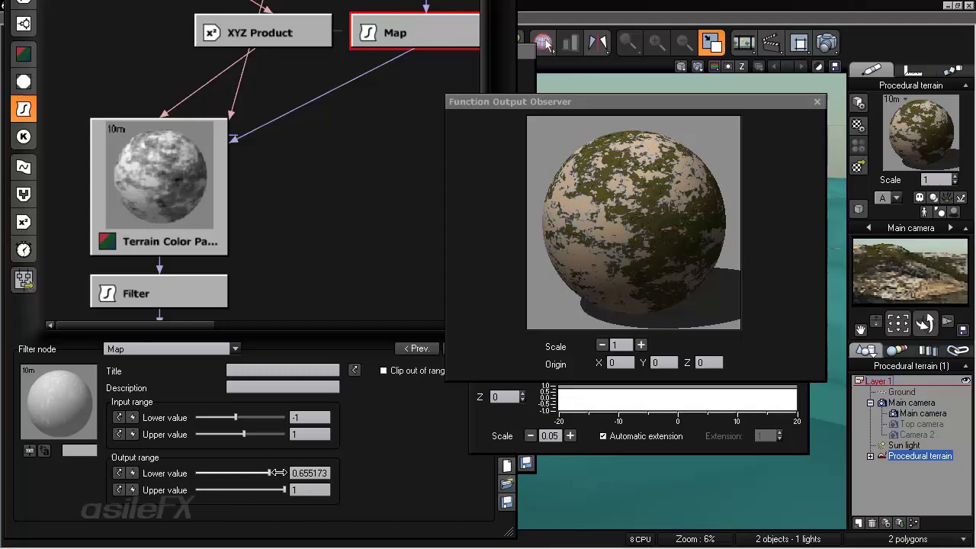
left_click_drag(277, 473, 208, 470)
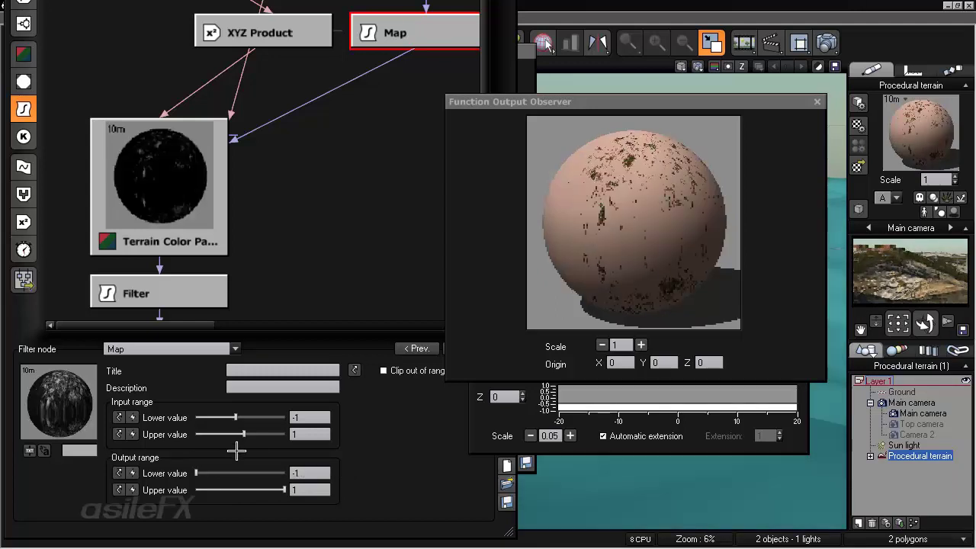
- Try a lower value of 0 and an upper value of 0 in the Map filter's input range, restoring -1 and 1
double_click(299, 418)
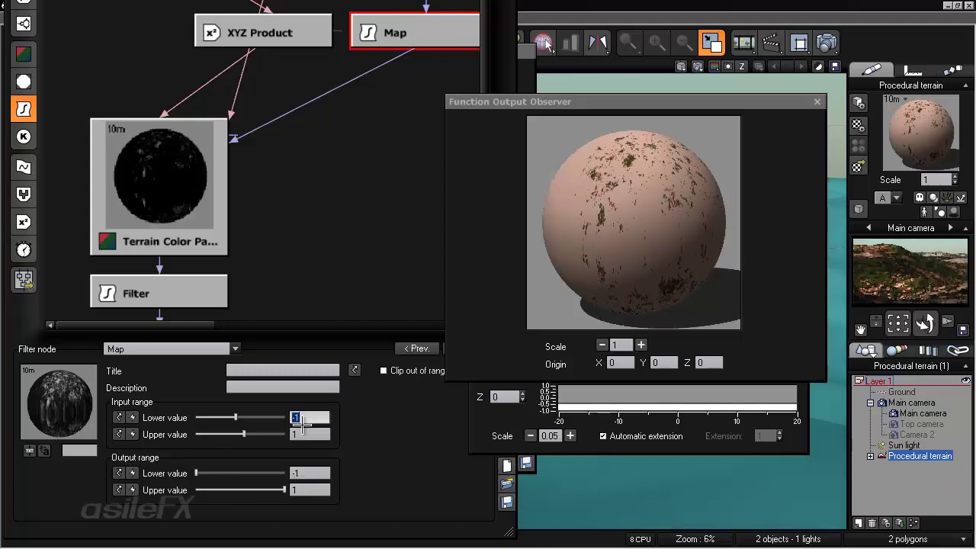
type("0")
key("Return")
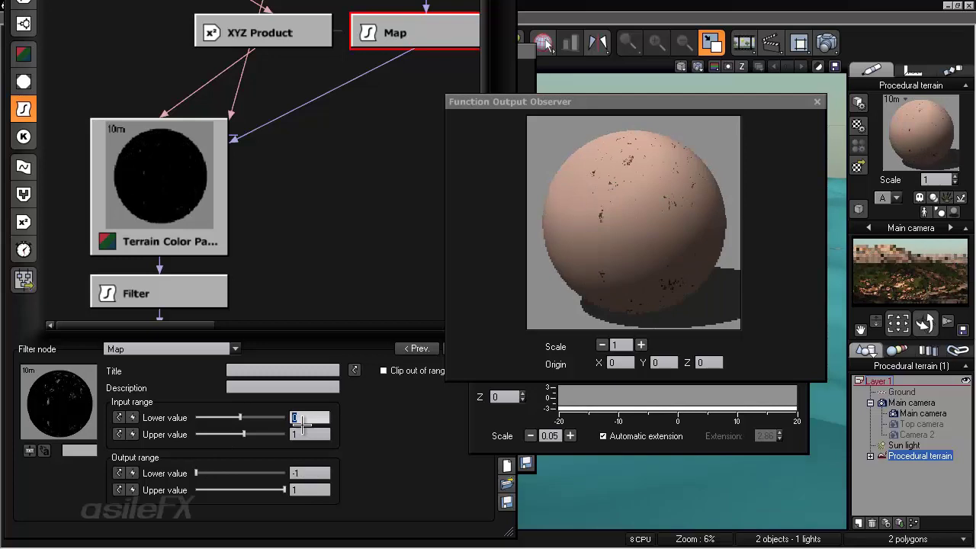
type("-1")
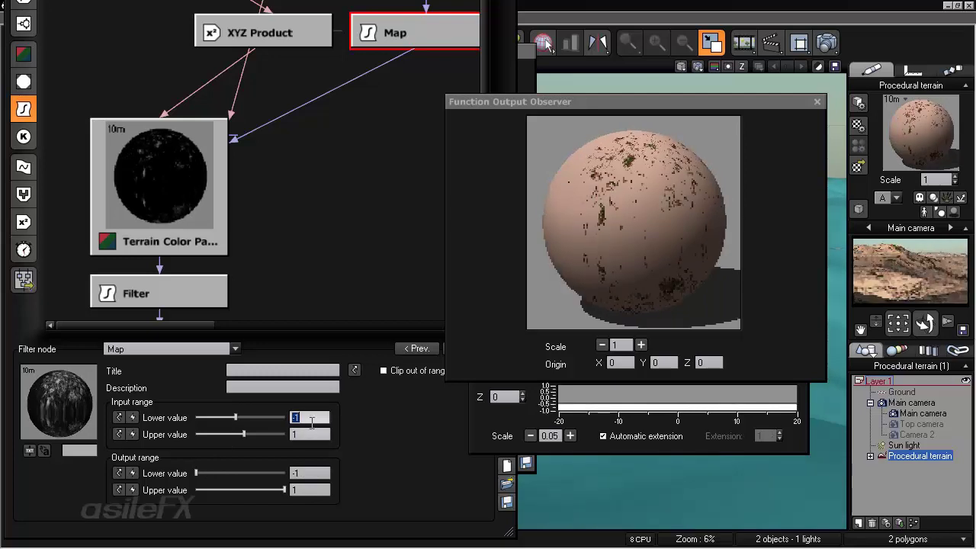
key("Return")
double_click(313, 433)
type("0")
key("Return")
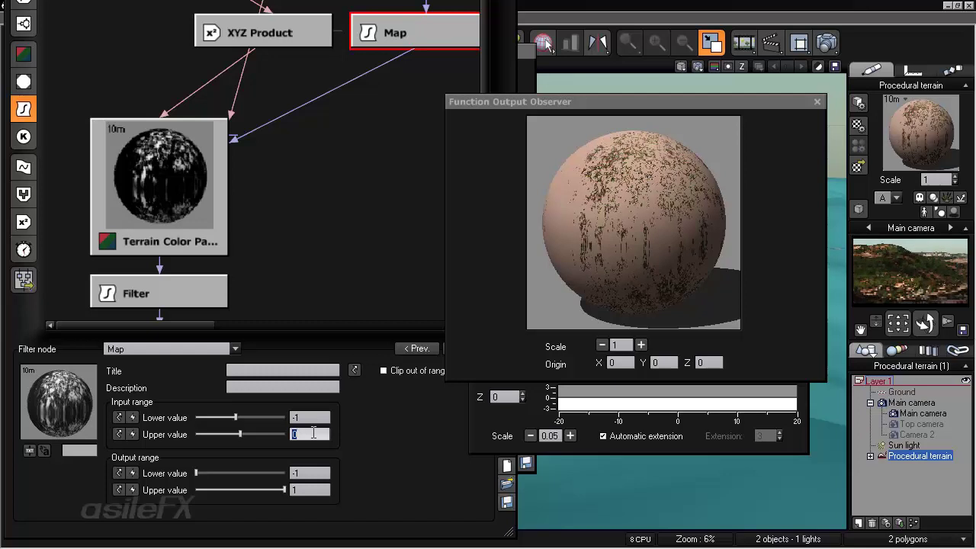
type("1")
key("Return")
- Close the function editor and accept the terrain material in the Advanced Material Editor
left_click_drag(455, 414, 318, 429)
left_click(369, 417)
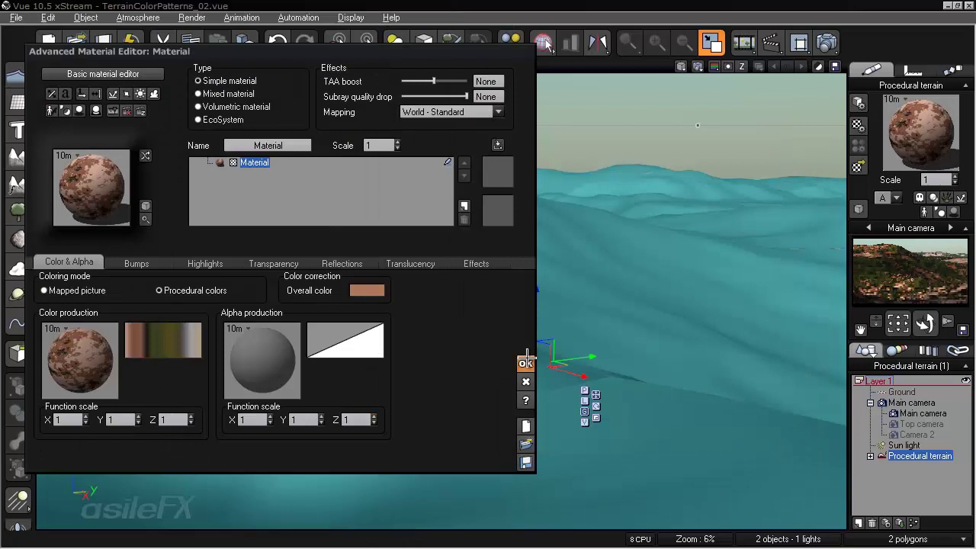
left_click(531, 347)
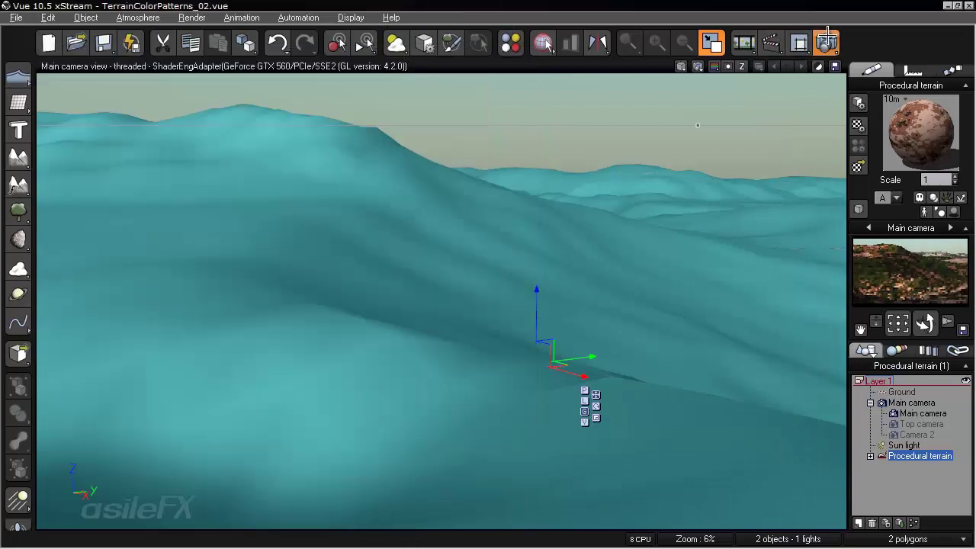
- Render the main camera view to check the terrain coloring, close the render display and deselect the terrain
left_click(800, 40)
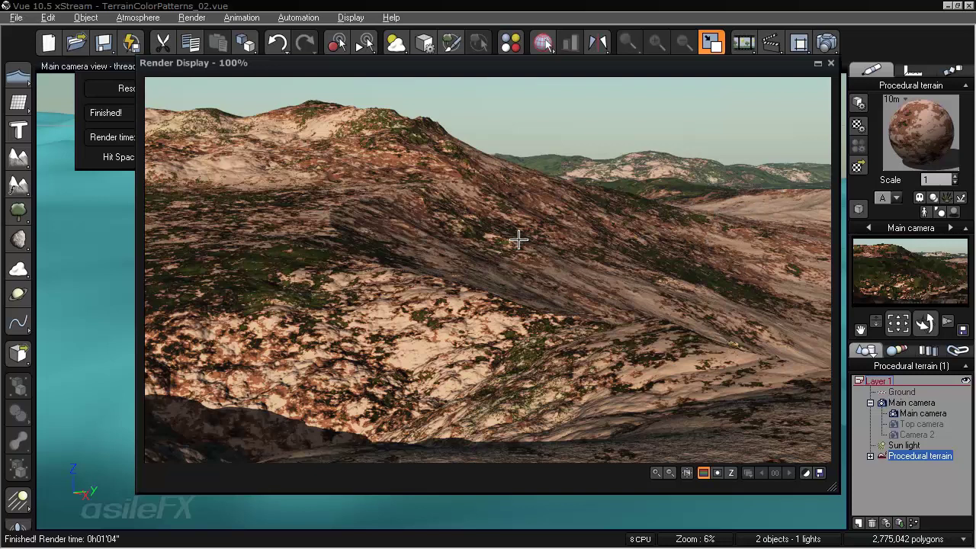
left_click(830, 64)
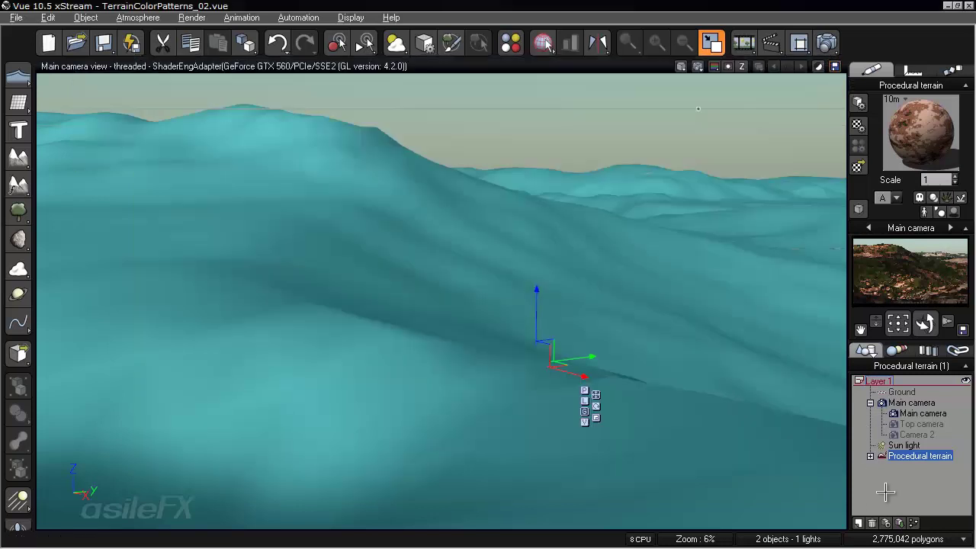
left_click(912, 486)
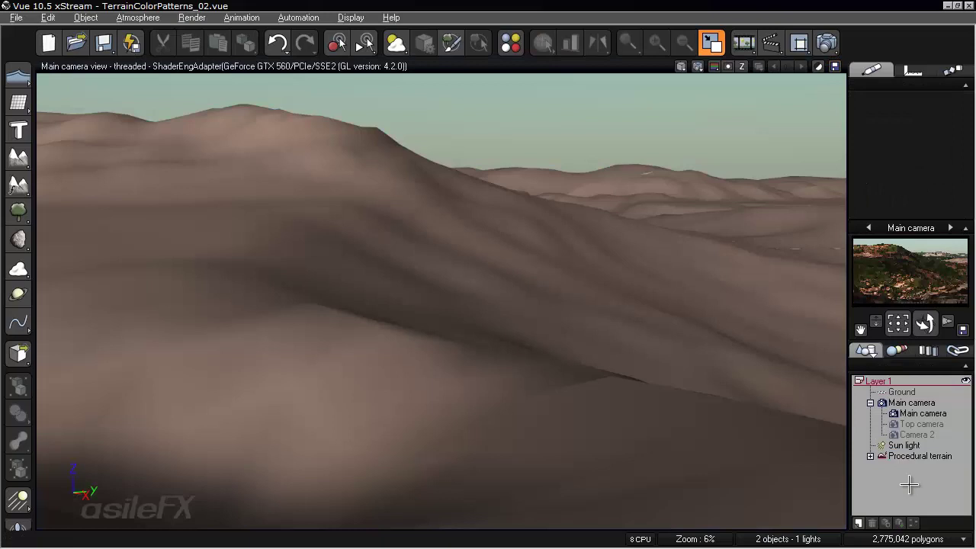